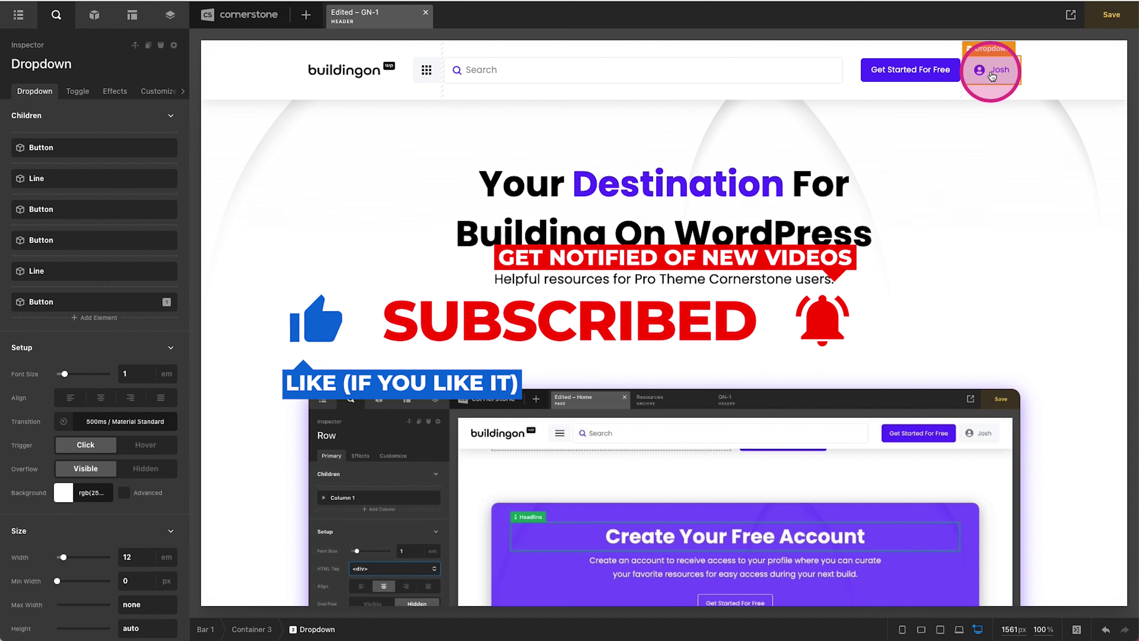
Preview the GN-1 header's account dropdown and grid mega-menu dropdown
click(992, 77)
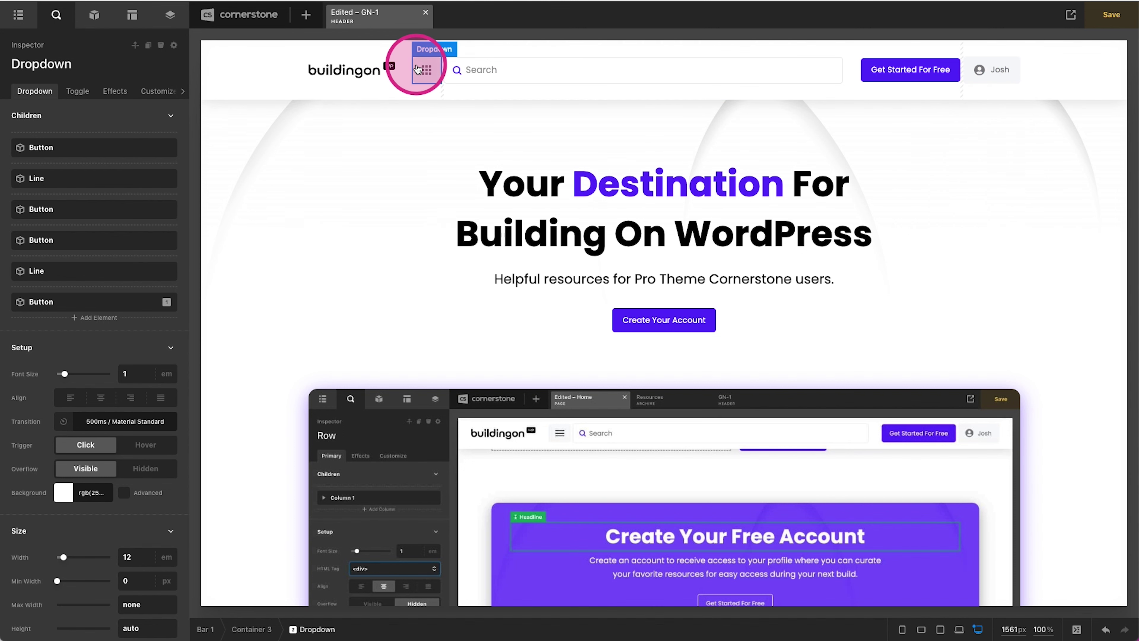
click(417, 70)
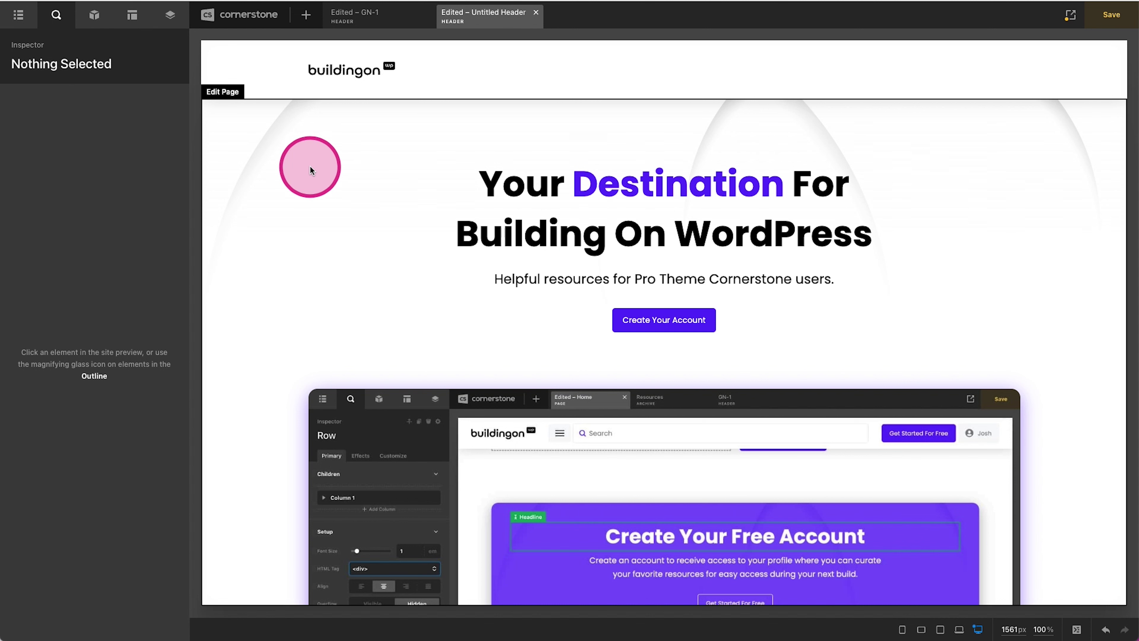
Search the elements for 'drop' and drag a Dropdown into the new header bar
click(93, 17)
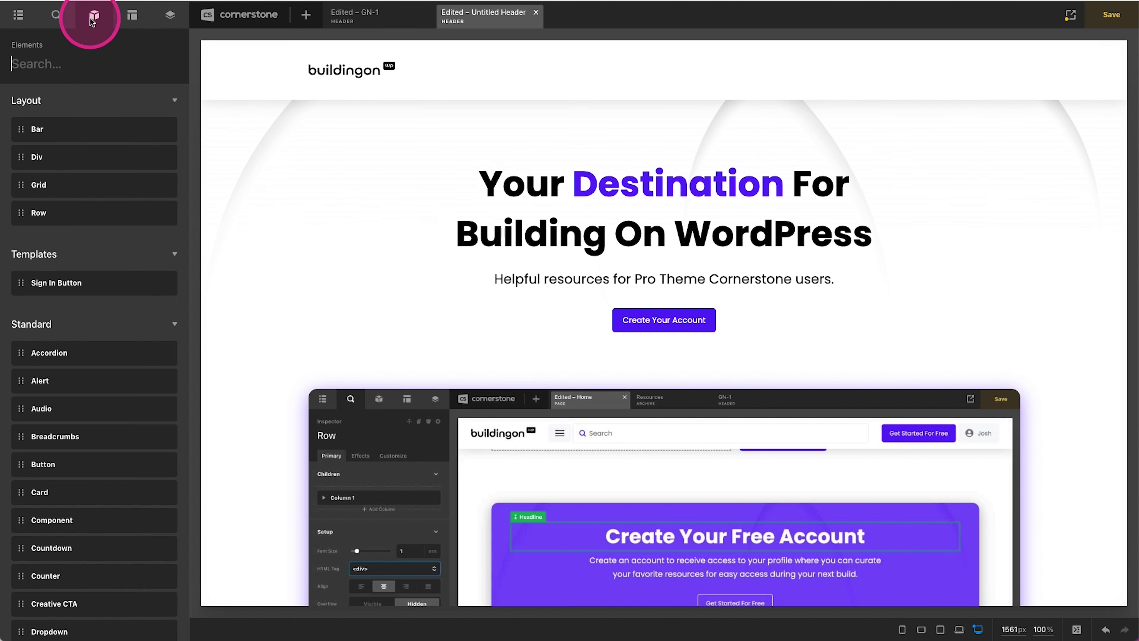
text(drop)
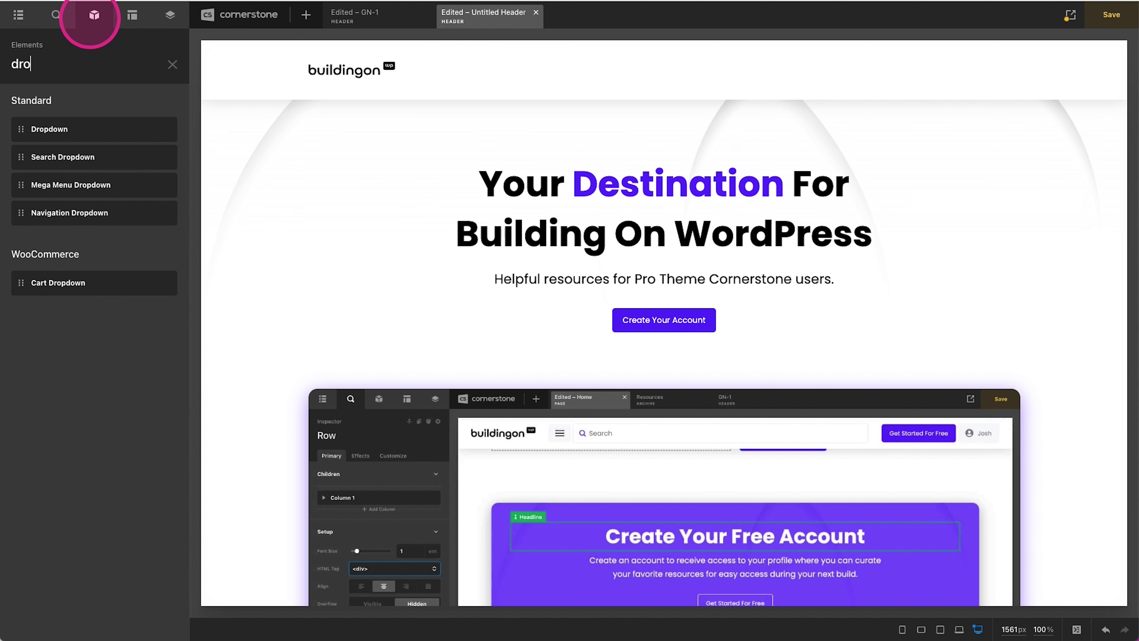
click(87, 19)
click(24, 58)
click(37, 135)
drag(37, 134, 904, 86)
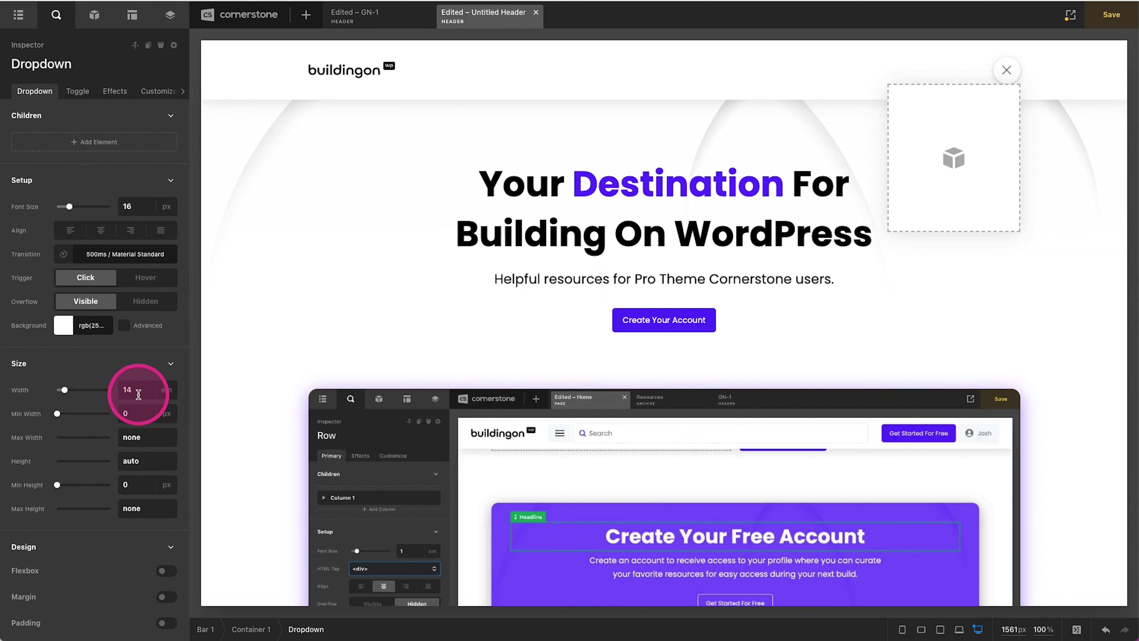
Make the dropdown toggle show text instead of a graphic, with auto width and height
click(77, 91)
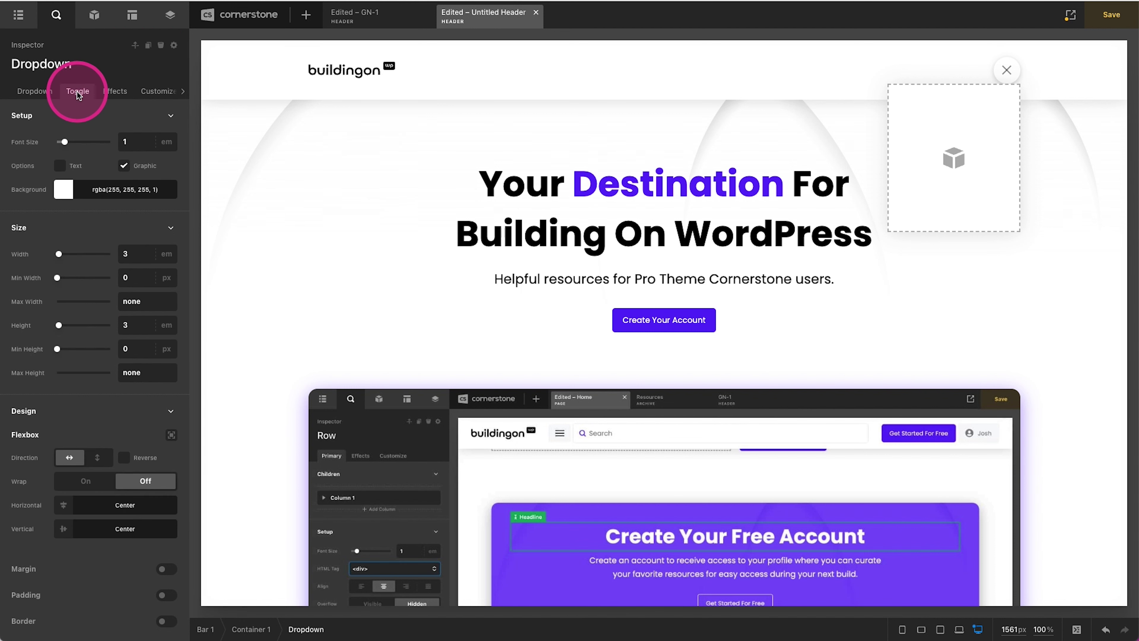
click(59, 165)
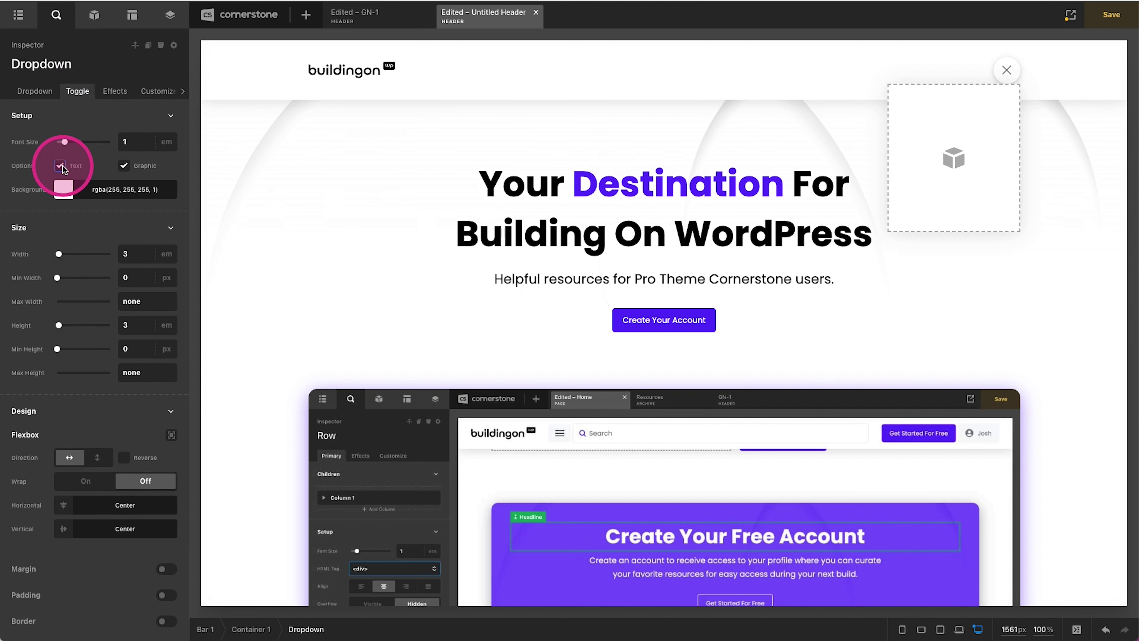
click(124, 166)
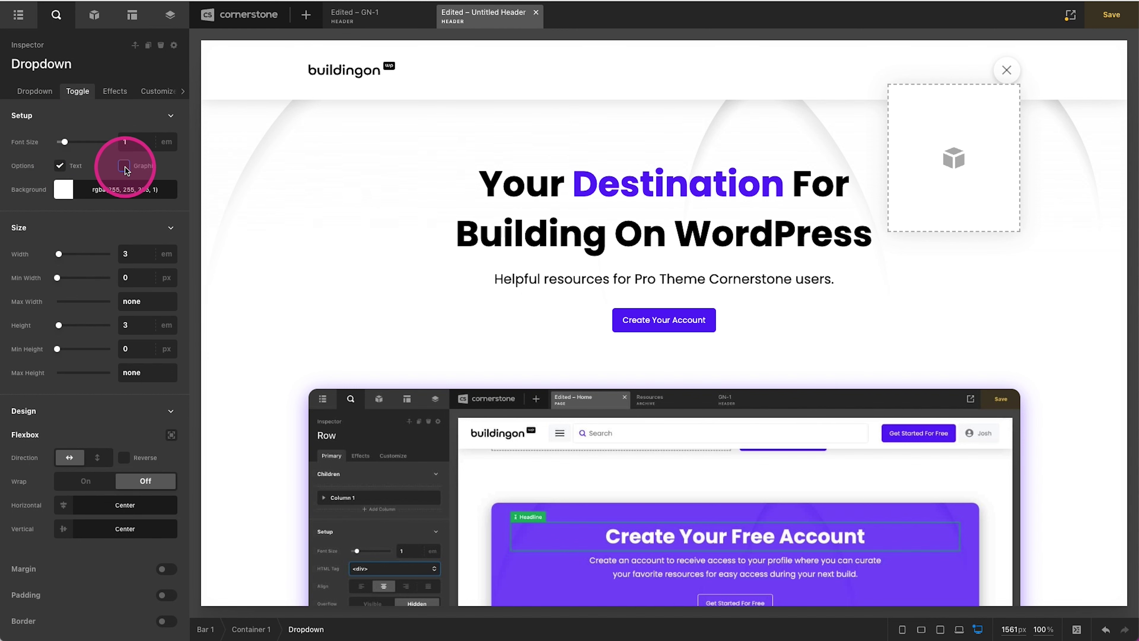
scroll(126, 168, down, 3)
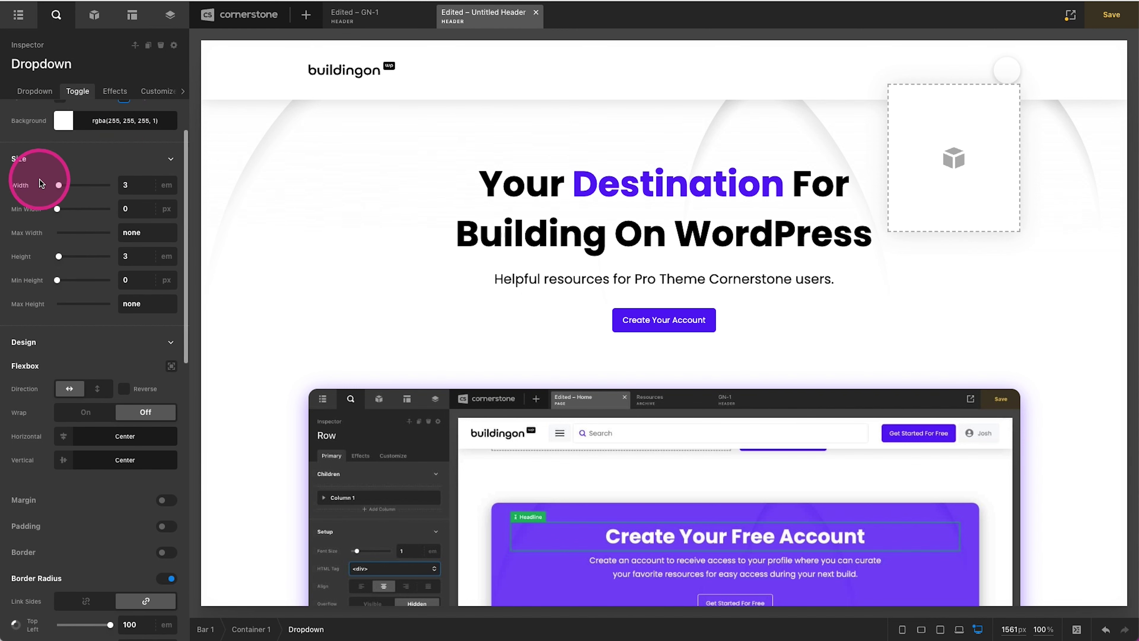
click(131, 185)
text(auto)
key(Tab)
click(139, 256)
text(auto)
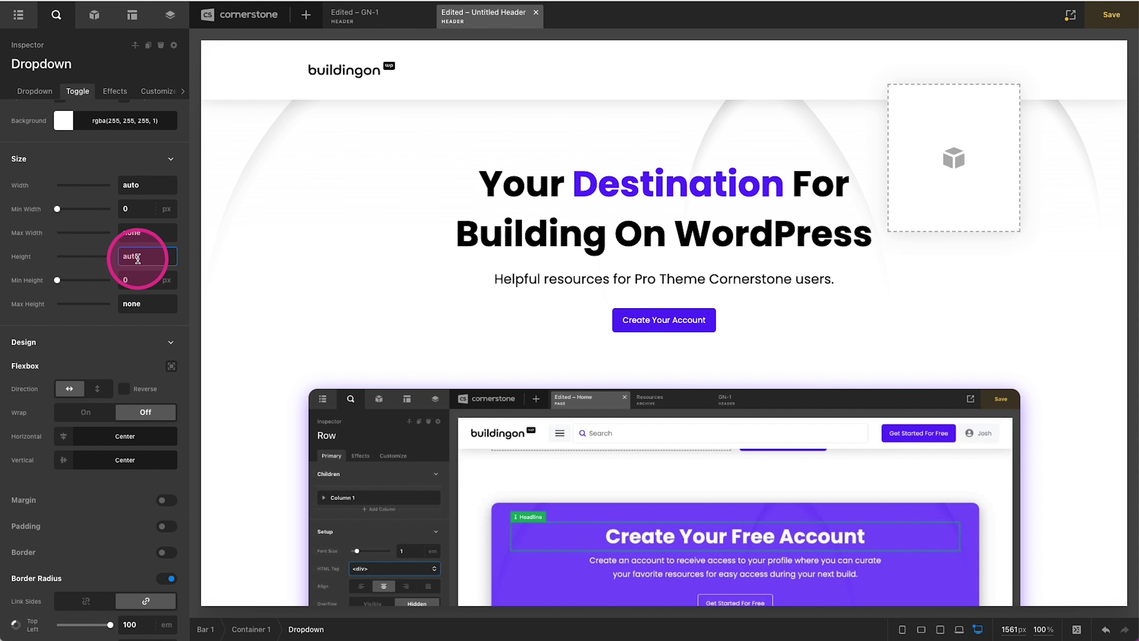
Disable the toggle's border radius and box shadow and set its label to 'Product'
scroll(138, 259, down, 1)
scroll(138, 259, down, 10)
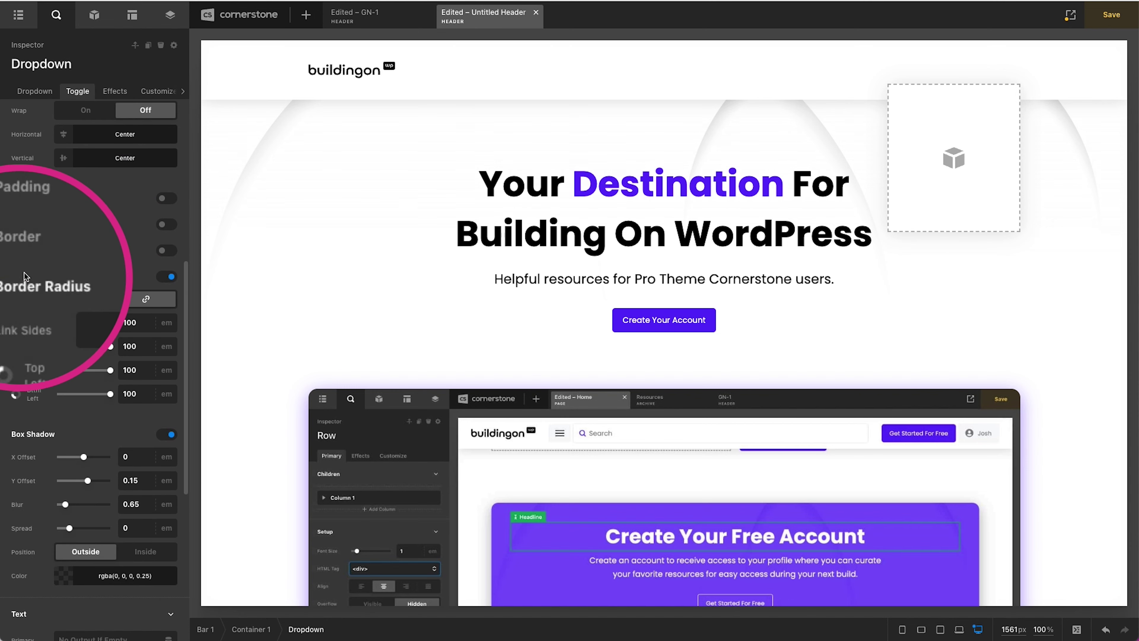
click(166, 276)
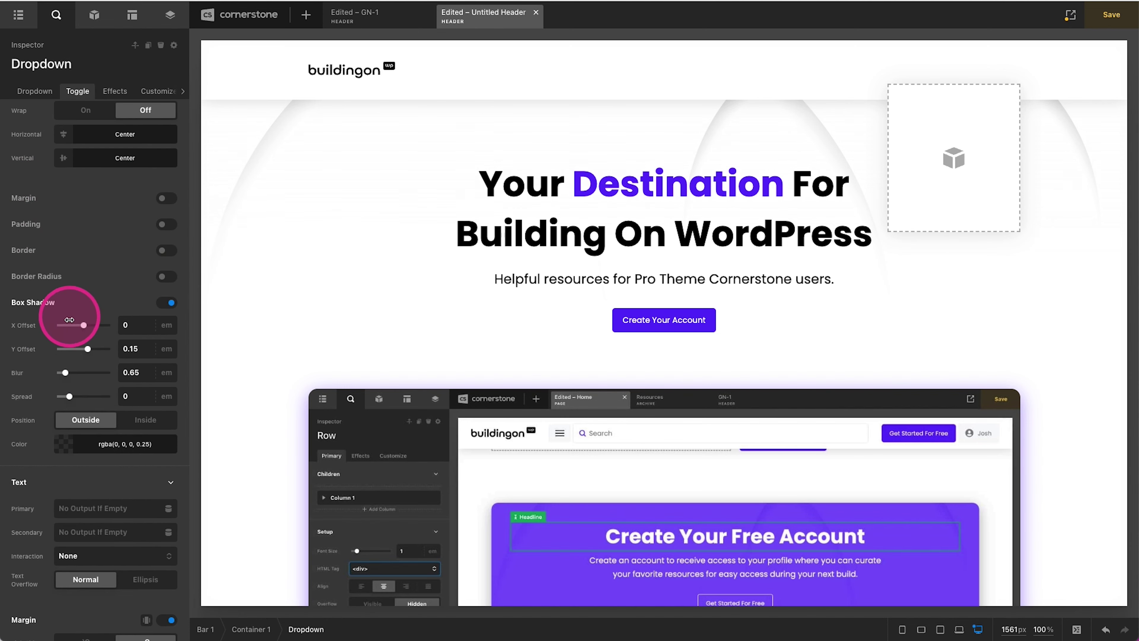
click(162, 303)
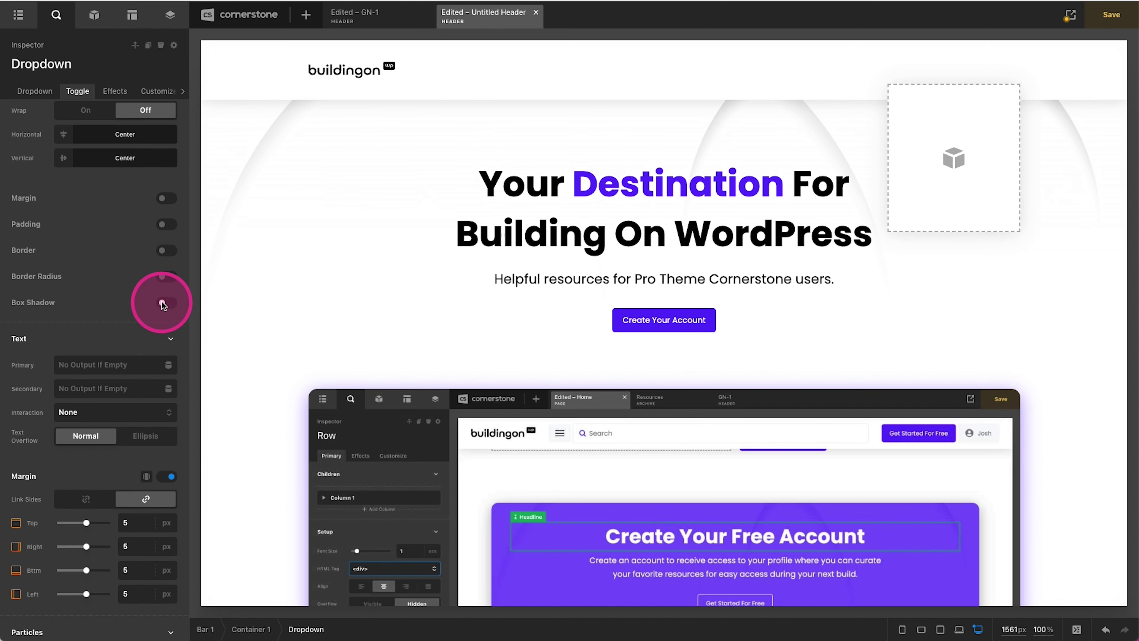
click(76, 363)
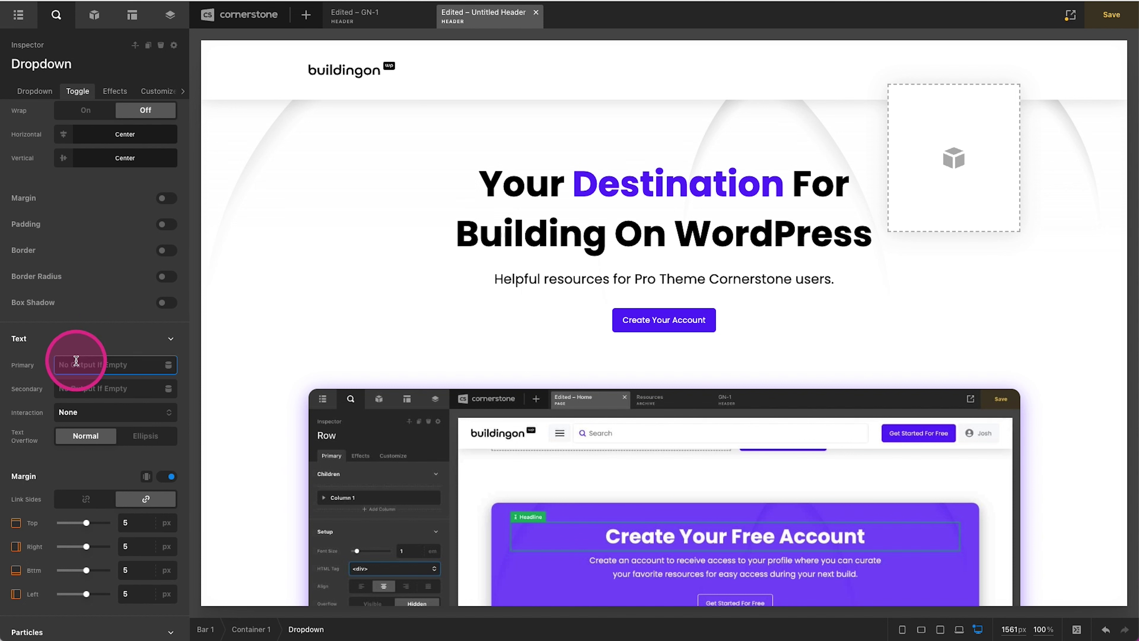
text(Product)
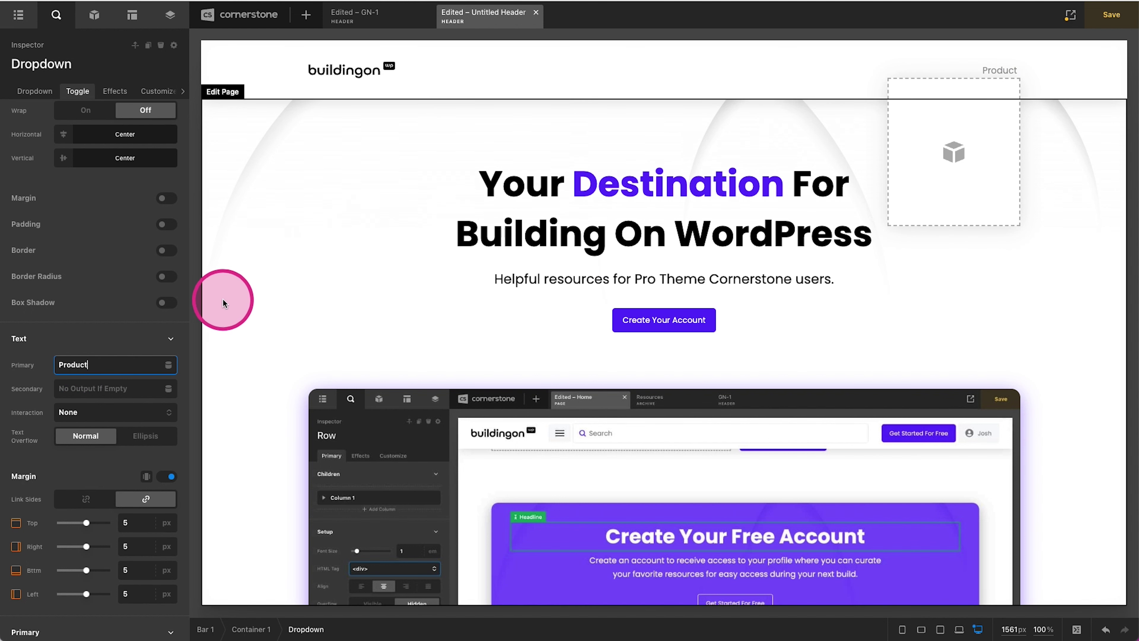
scroll(138, 297, down, 3)
scroll(138, 298, down, 5)
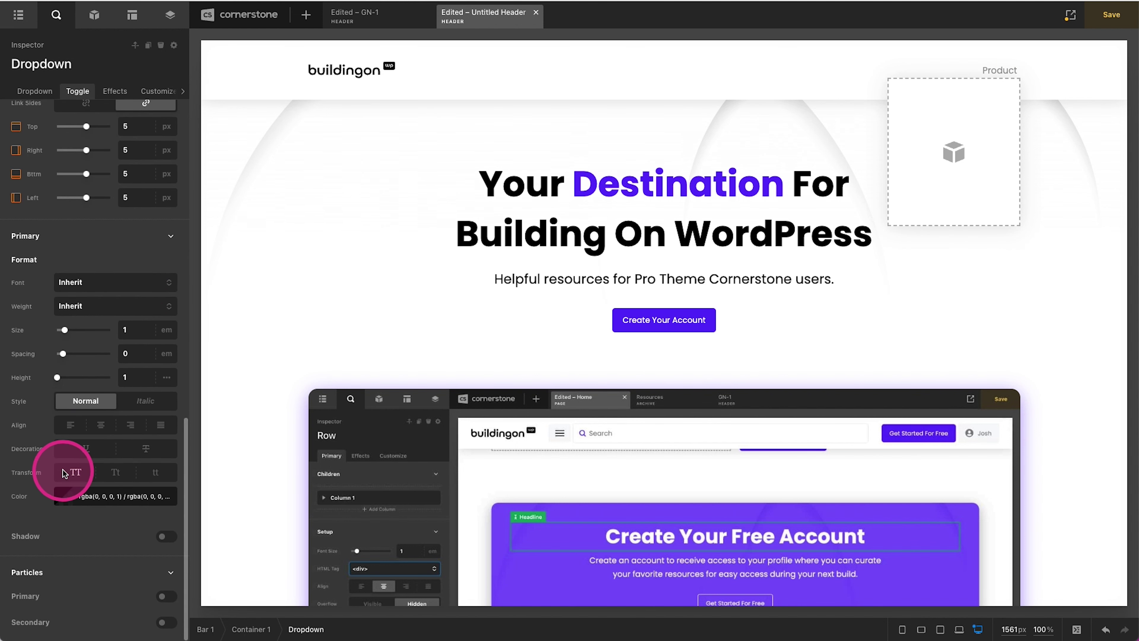
click(88, 492)
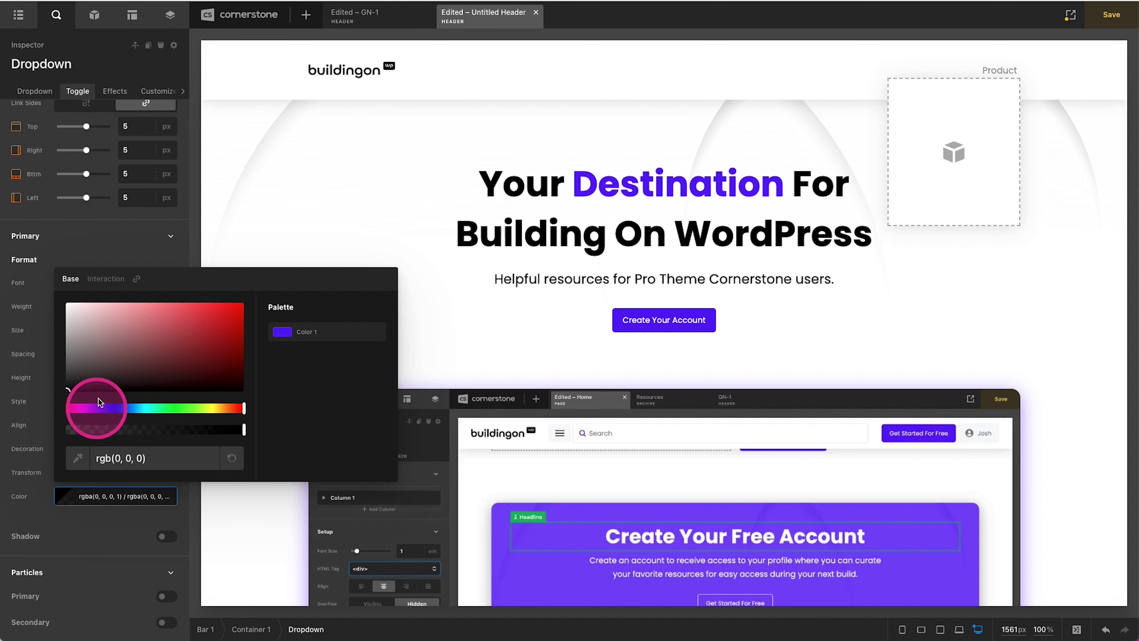
Set the Product label's interaction text colour to the purple Color 1
click(106, 279)
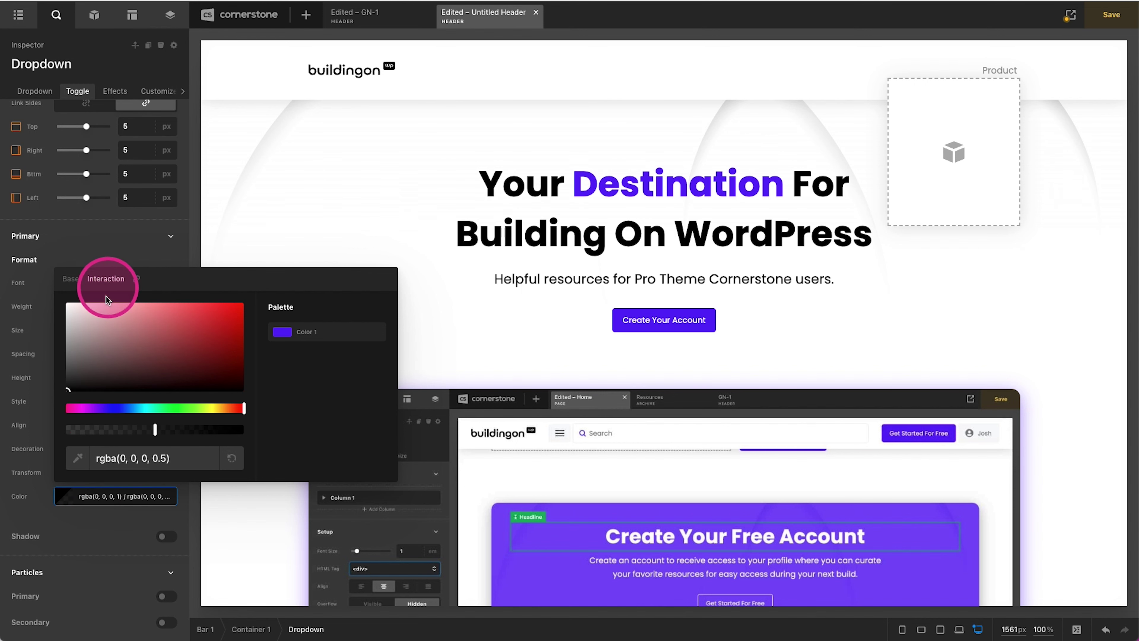
click(325, 331)
click(125, 499)
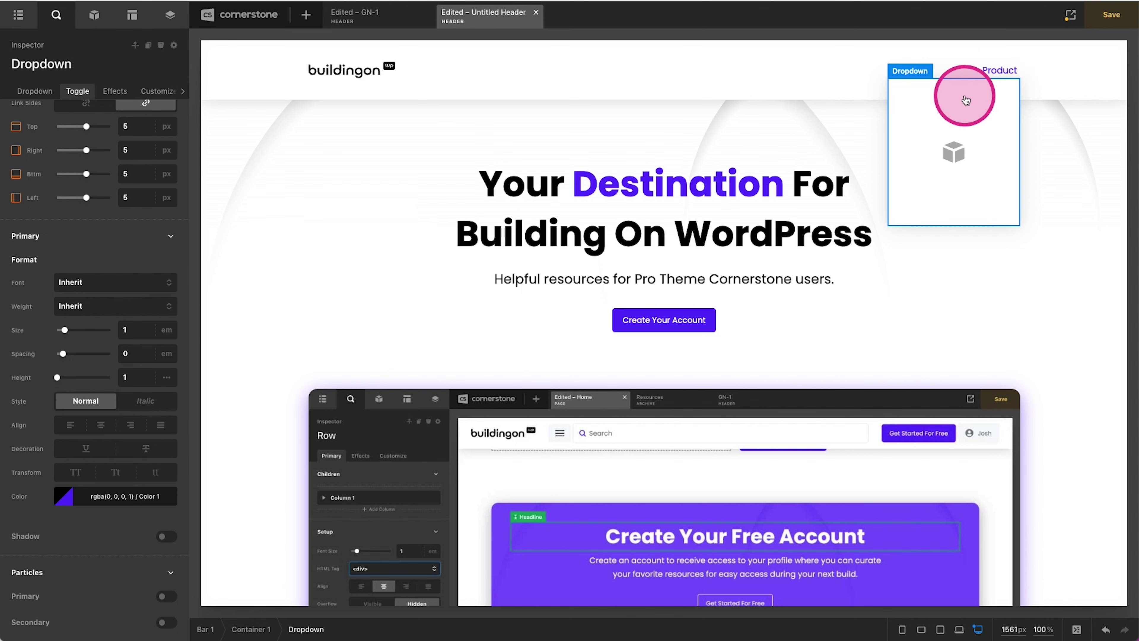
Set the dropdown panel's width to 100%
click(32, 92)
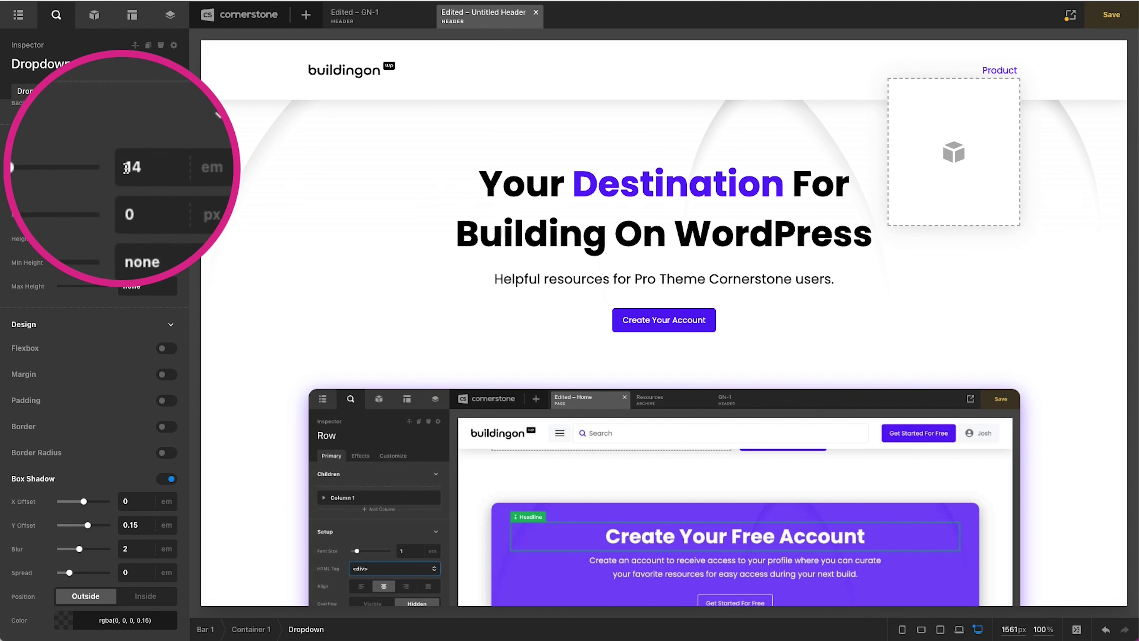
click(142, 168)
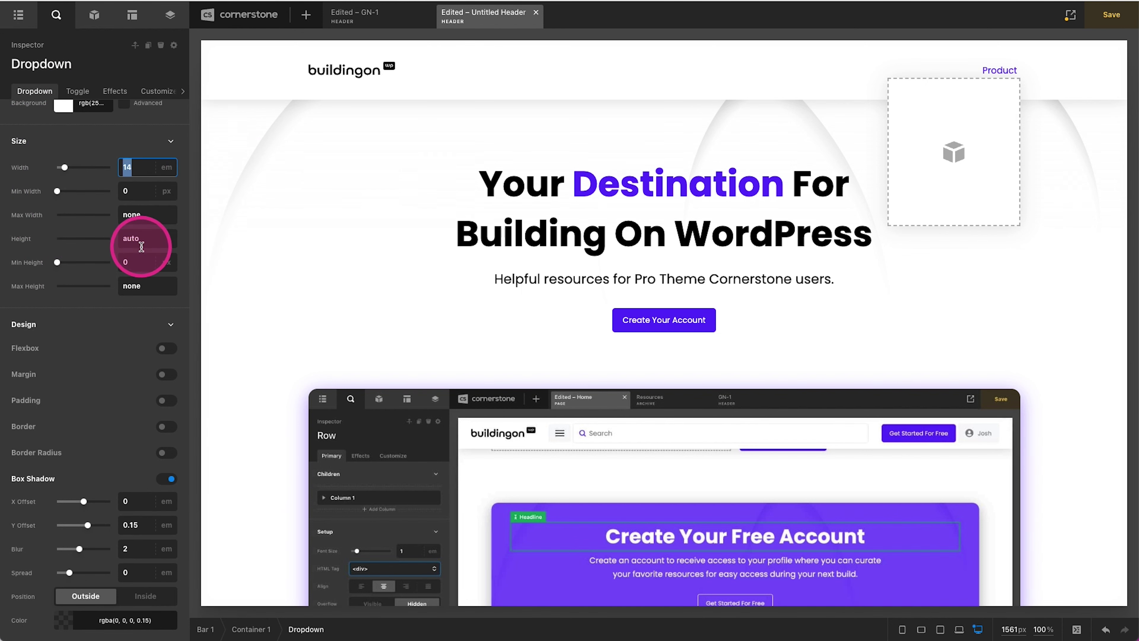
text(100%)
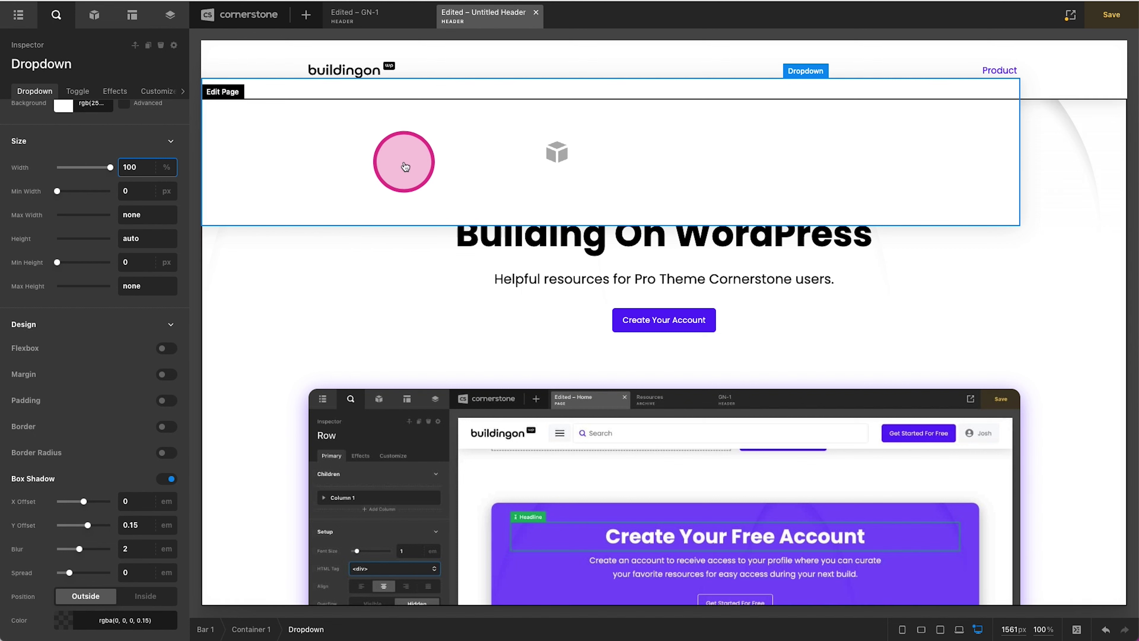
click(324, 168)
Make the dropdown panel's background transparent and switch off its box shadow
scroll(93, 180, up, 3)
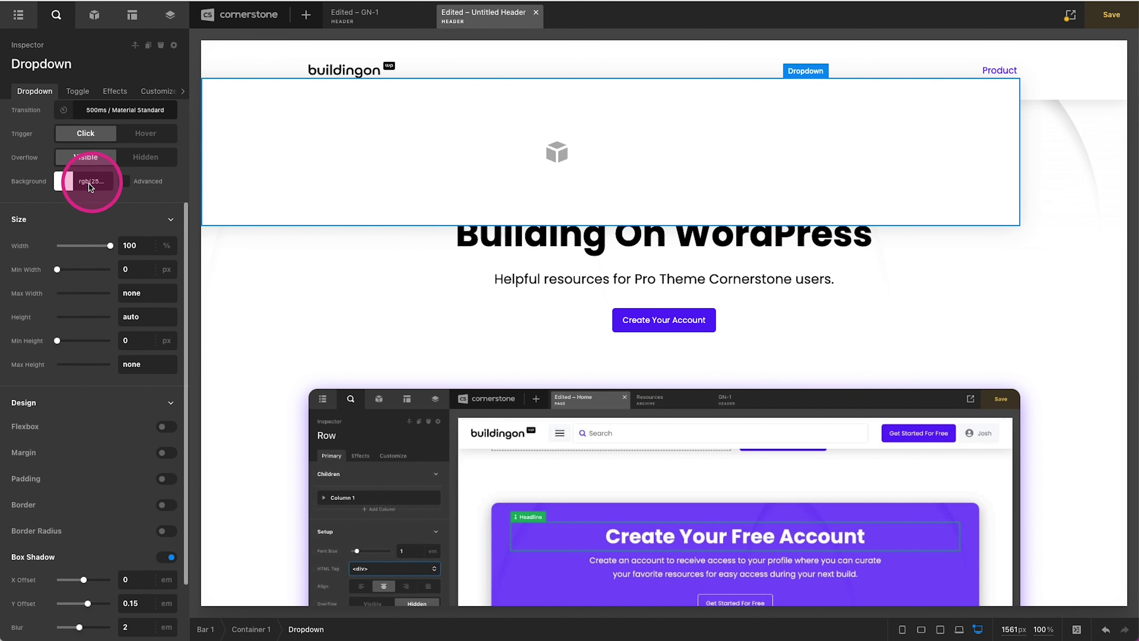
click(89, 180)
click(232, 363)
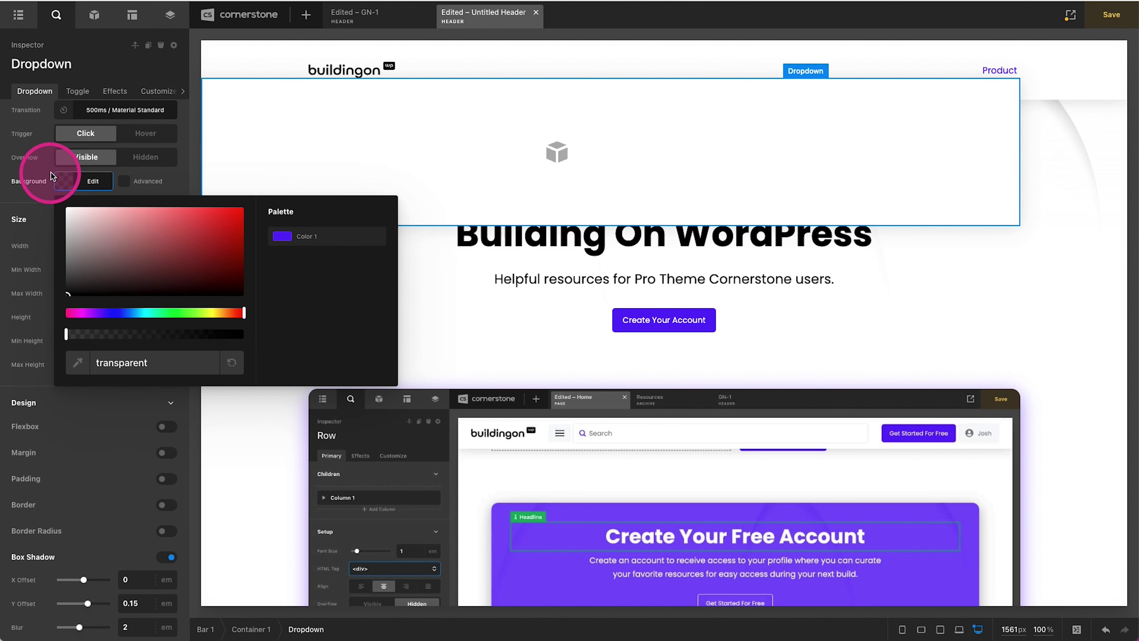
click(64, 180)
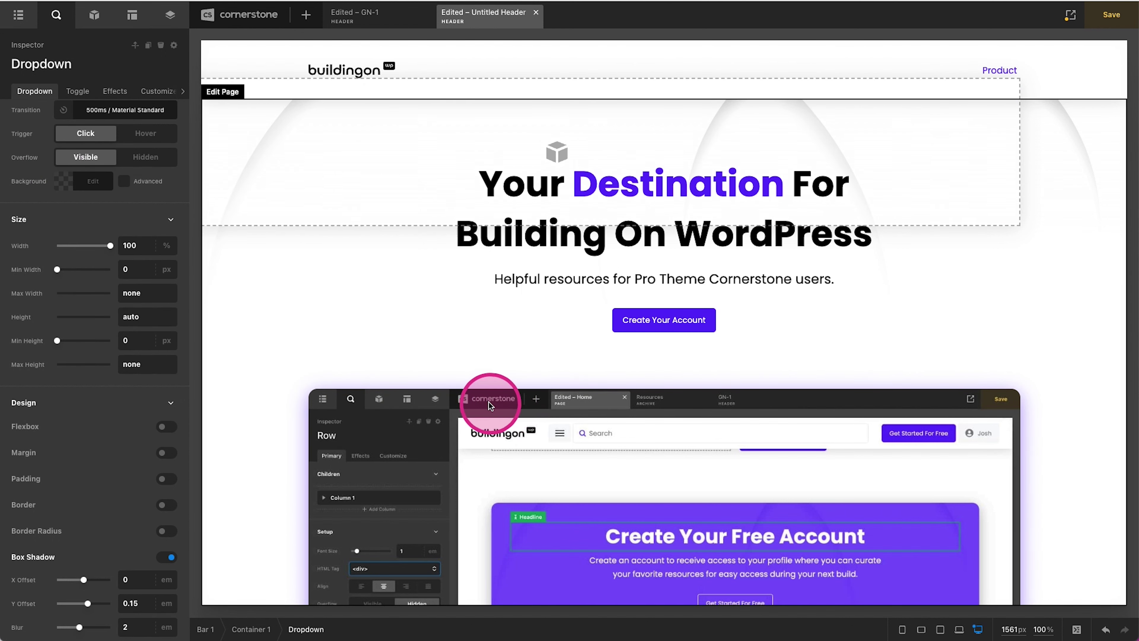
scroll(135, 366, down, 3)
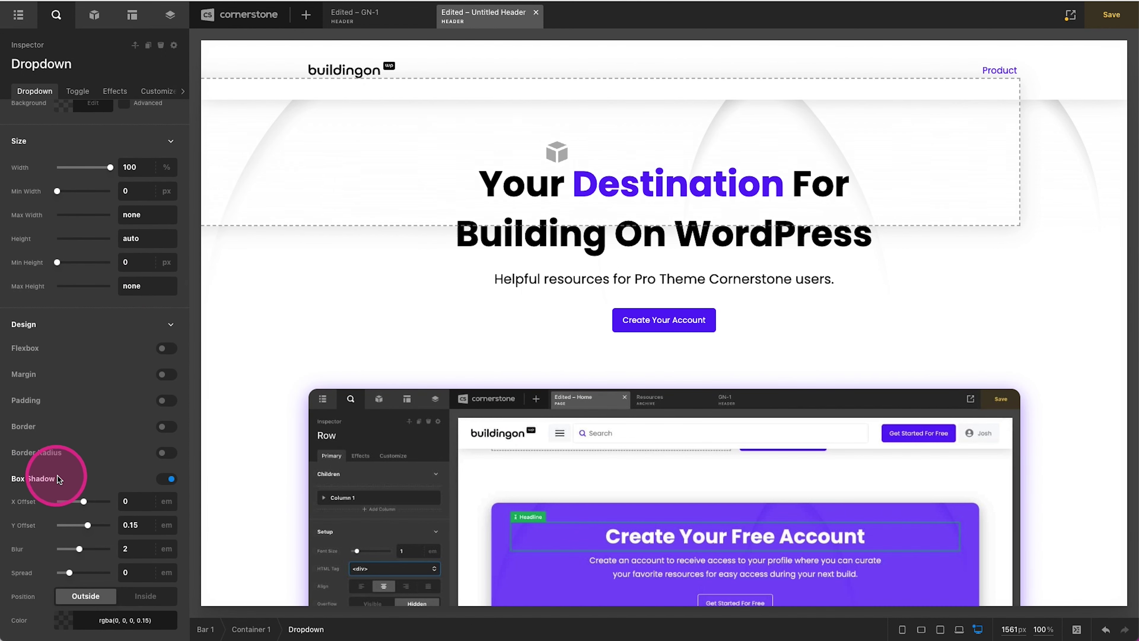
click(165, 478)
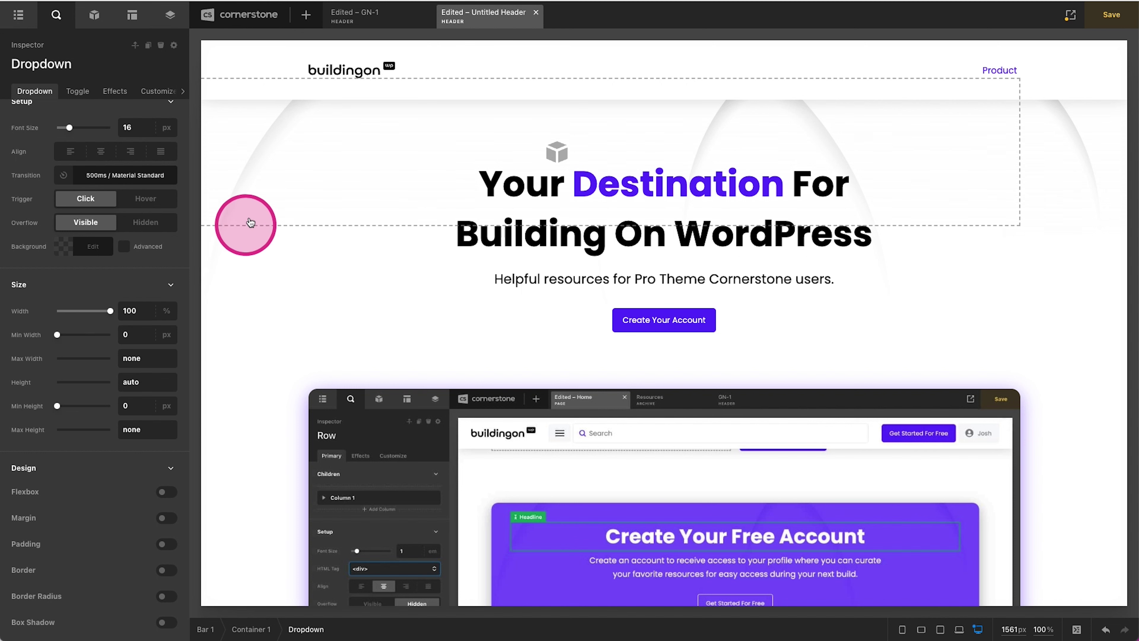
Write Element CSS '$el.x-dropdown { inset-inline-start: auto !important; }' and begin inset-inline-end
click(158, 91)
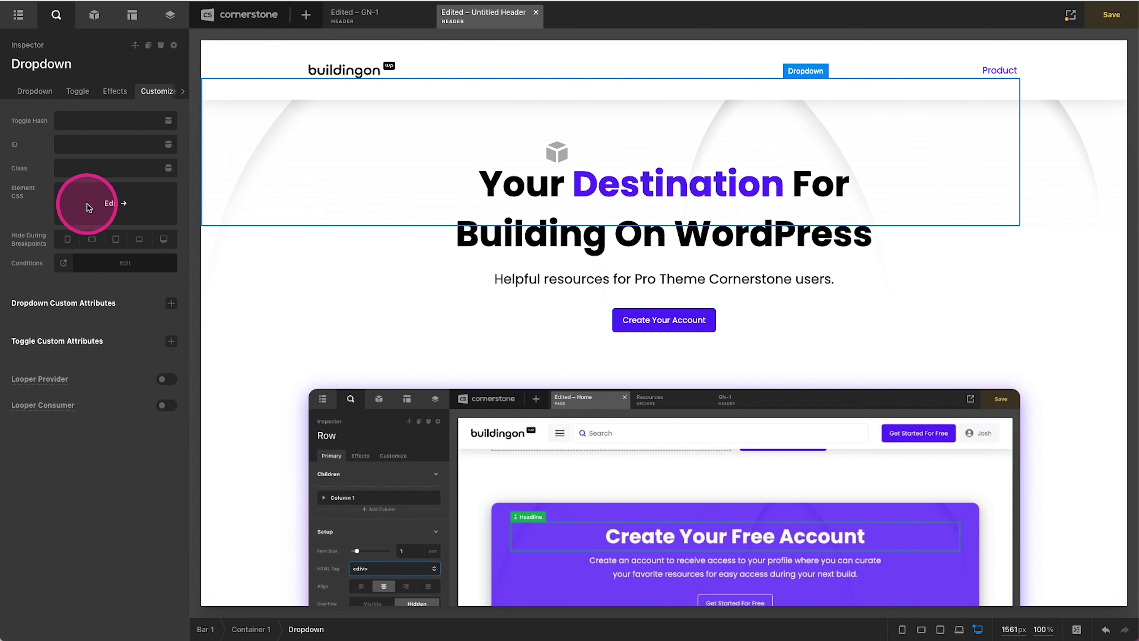
click(114, 203)
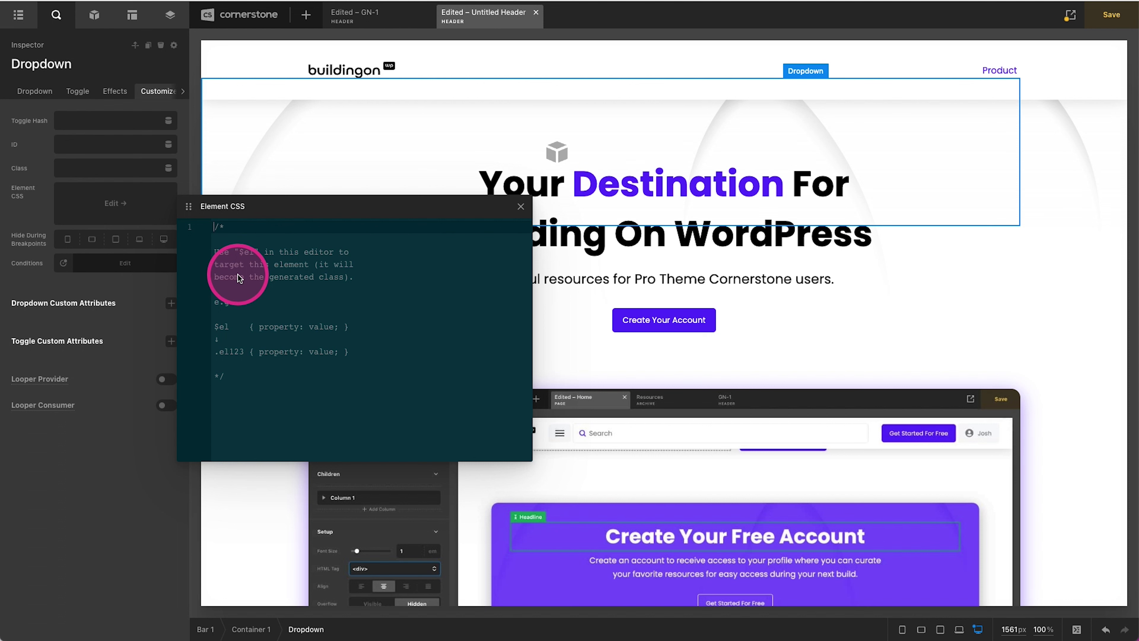
text($el)
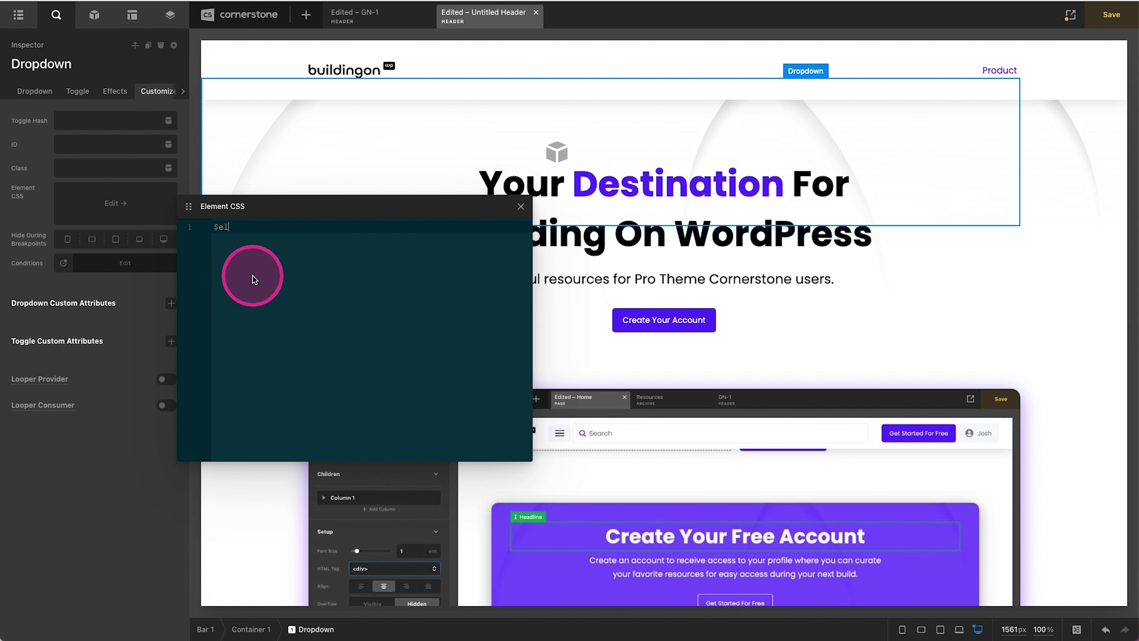
text(.x-dropdown)
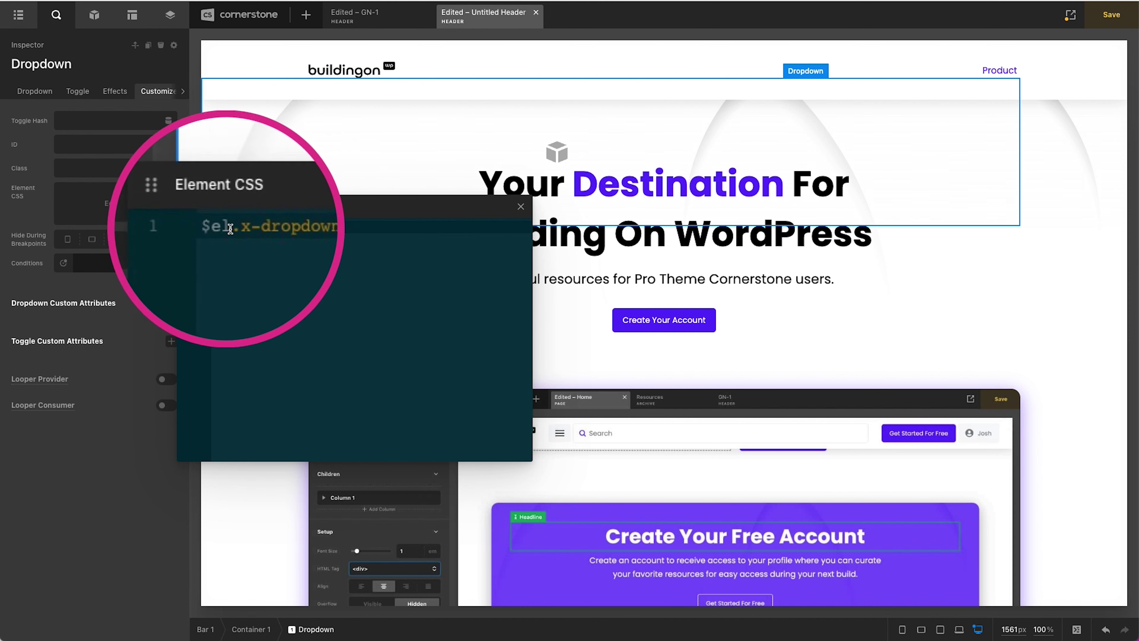
drag(216, 227, 281, 228)
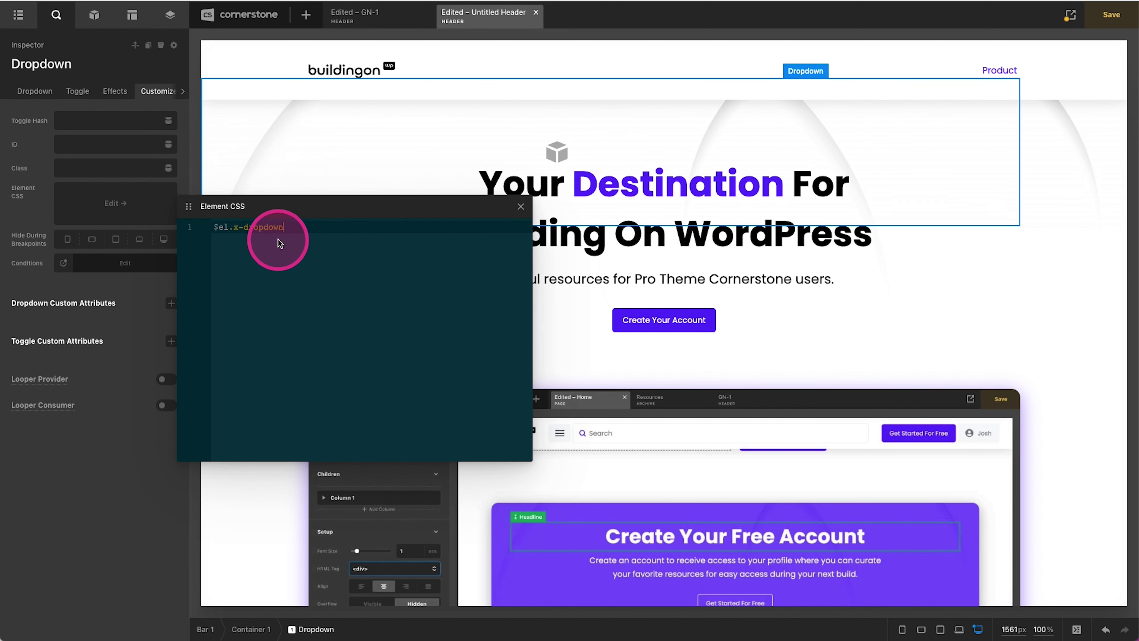
key(Return)
text(inset-inline-s)
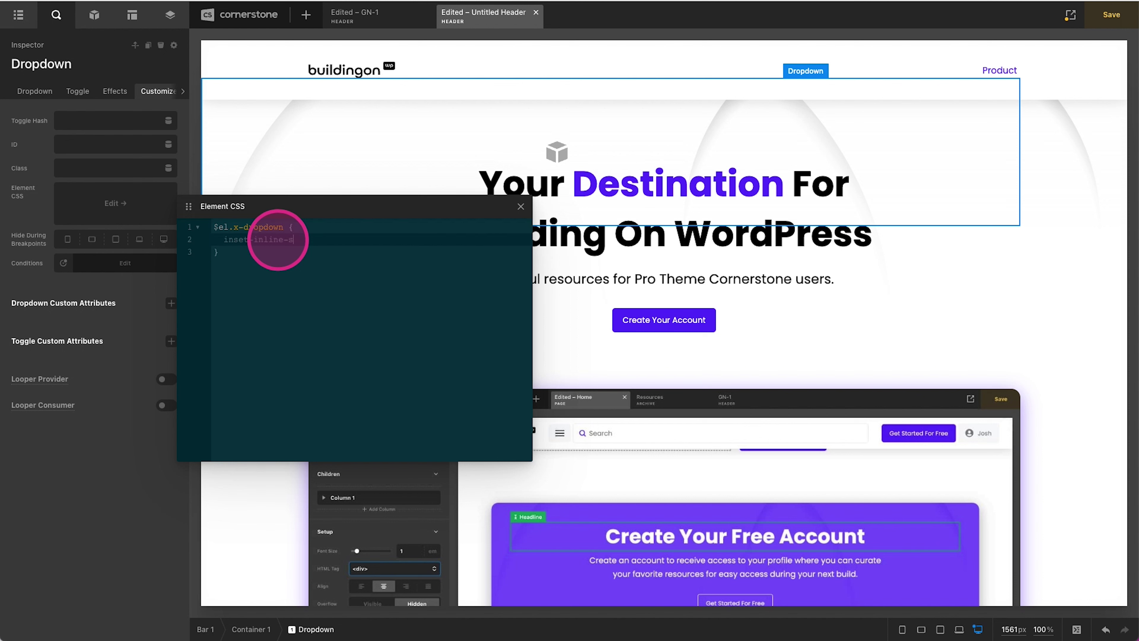
text(tart: auto !important;)
key(Return)
text(inset)
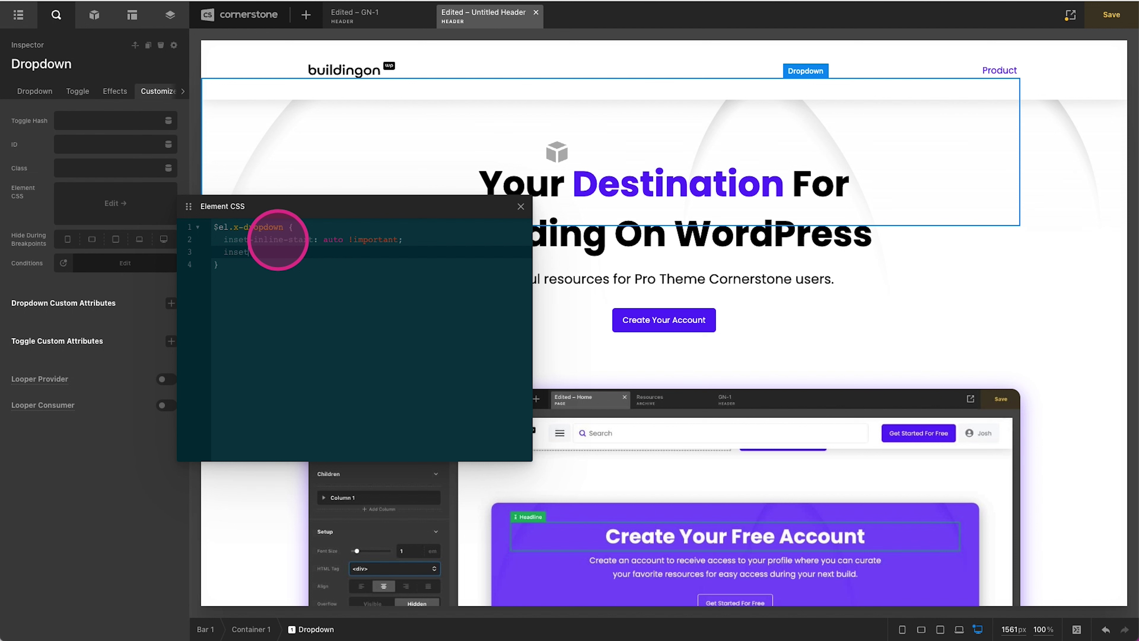
text(-inline-end: auto !important;)
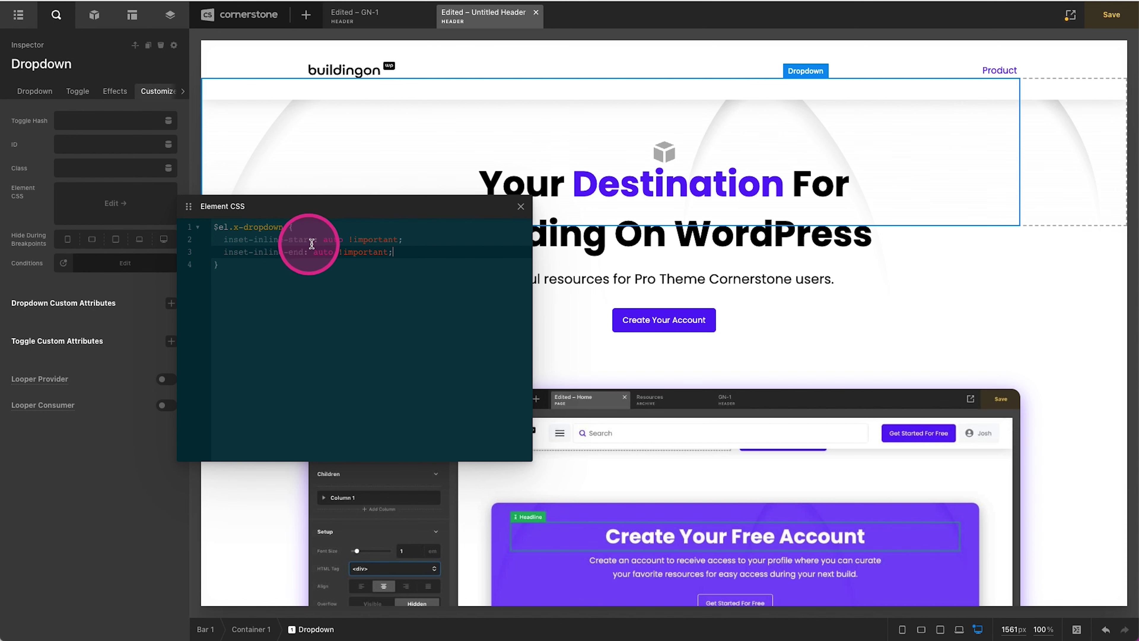
Finish the inset-inline-end: auto !important declaration and close the Element CSS editor
click(521, 207)
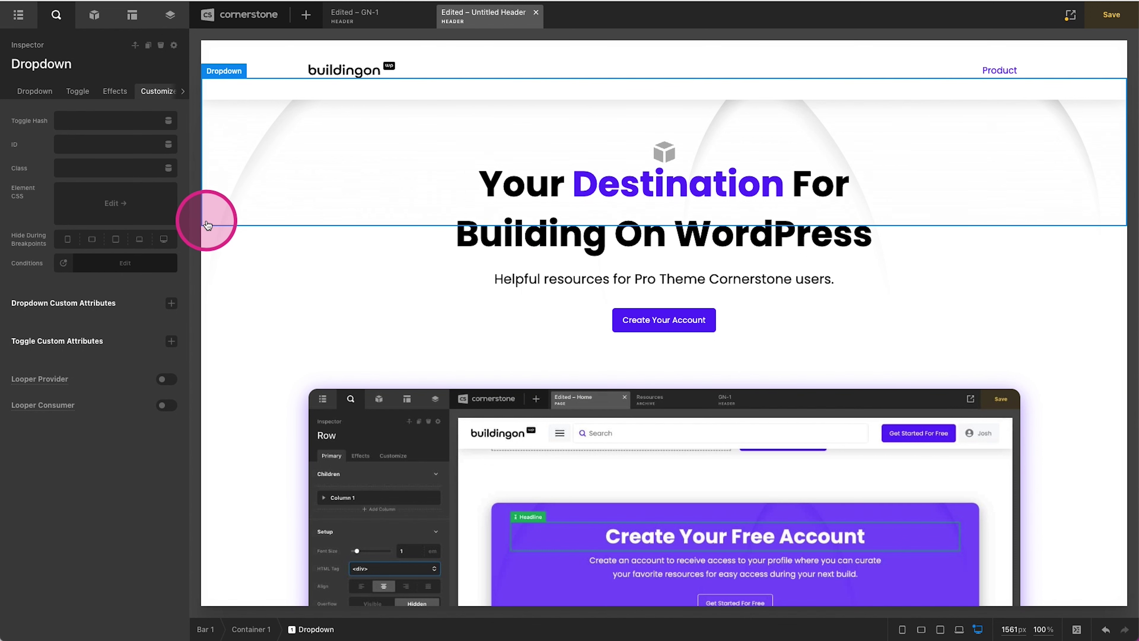
Drag a Row into the dropdown panel and turn on Global Container for it
click(98, 18)
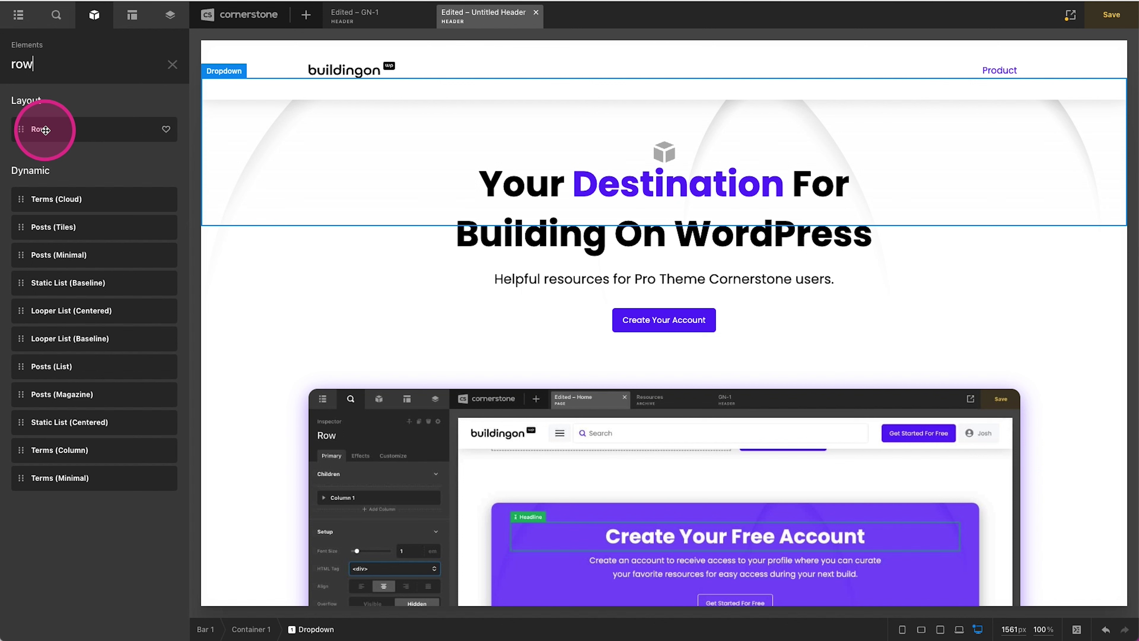
drag(48, 130, 462, 134)
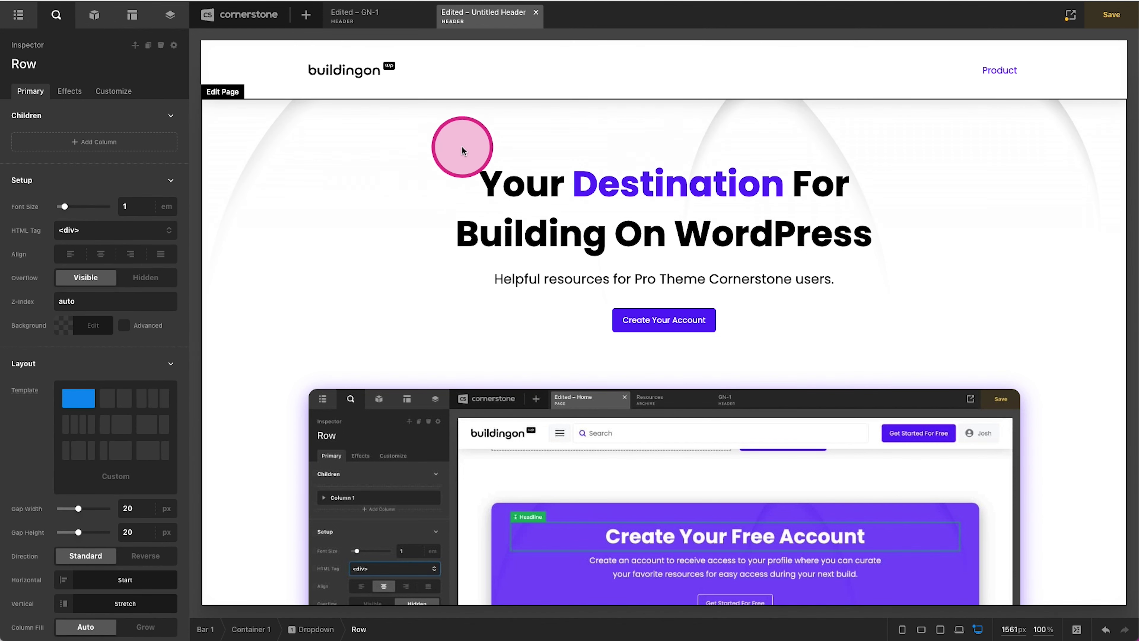
click(369, 211)
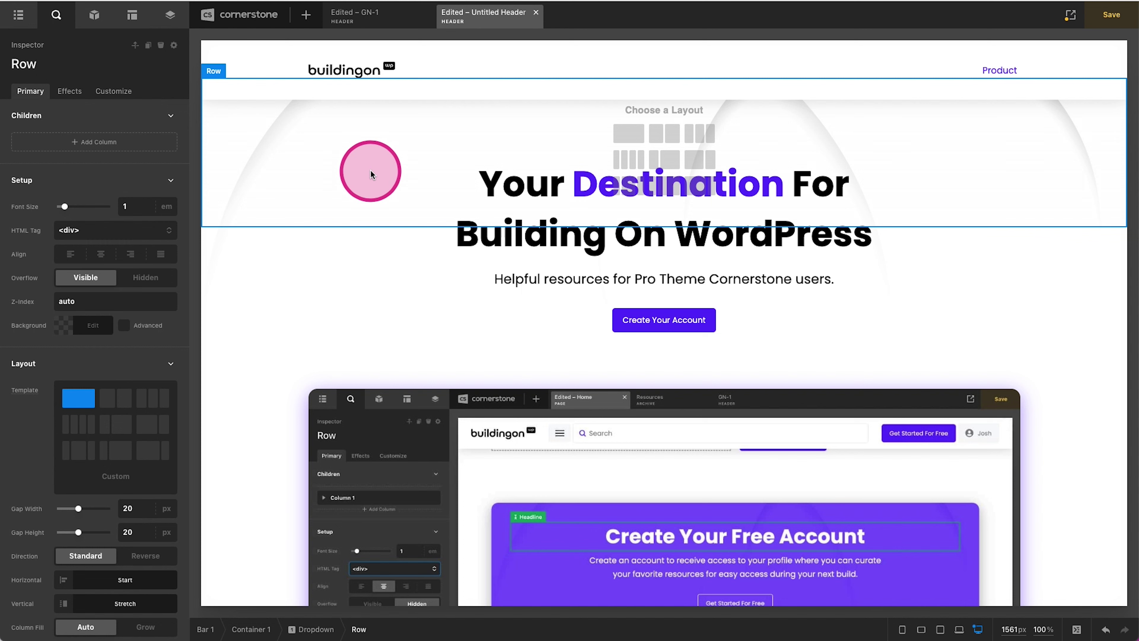
scroll(179, 220, down, 2)
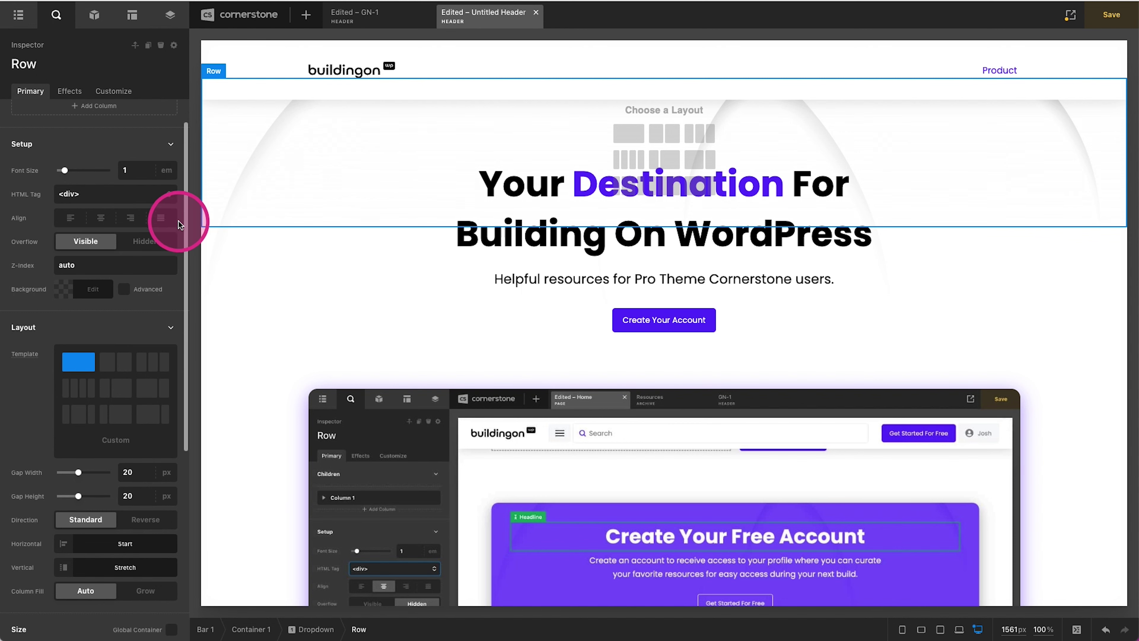
scroll(142, 449, down, 8)
click(171, 447)
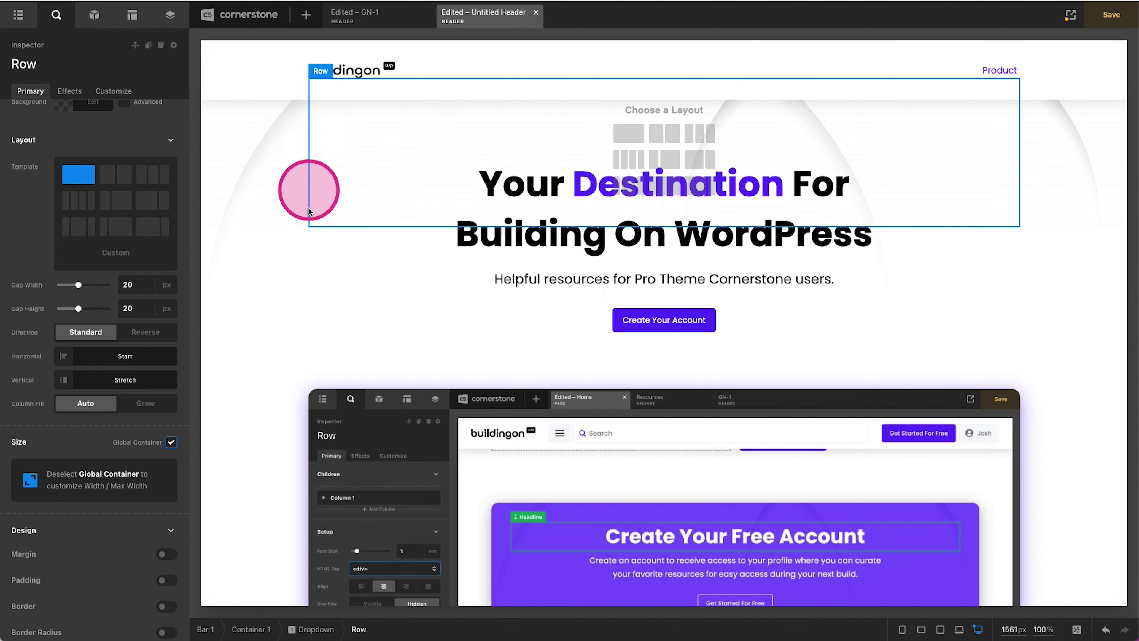
scroll(312, 416, down, 10)
scroll(314, 397, up, 10)
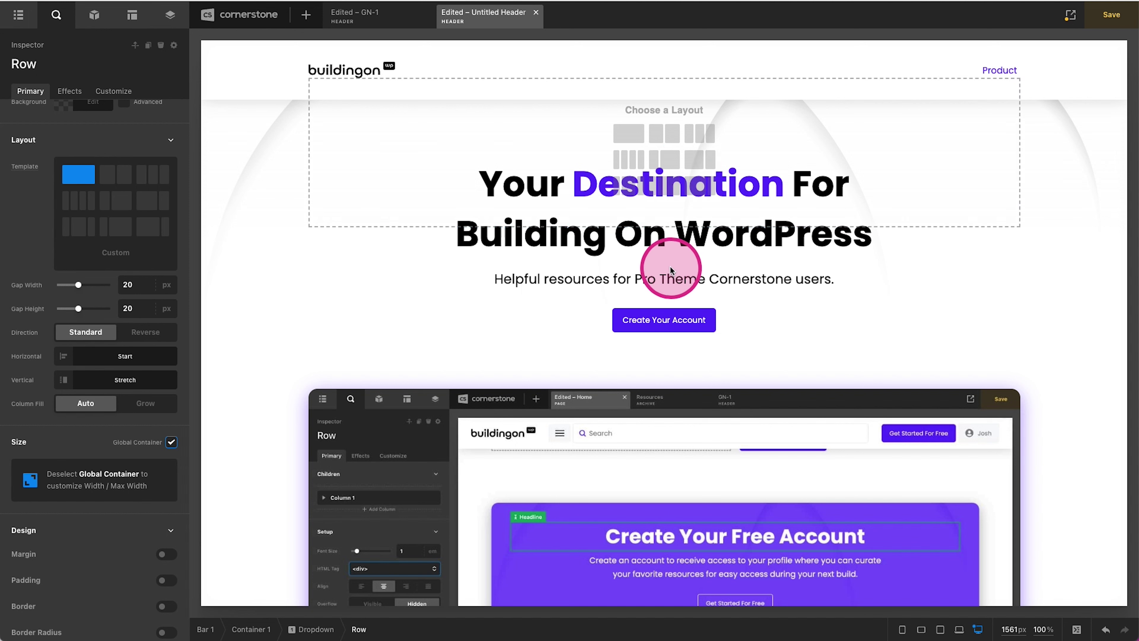
Give the Row a three-column layout and white rgb(255, 255, 255) background, and enable padding
click(703, 139)
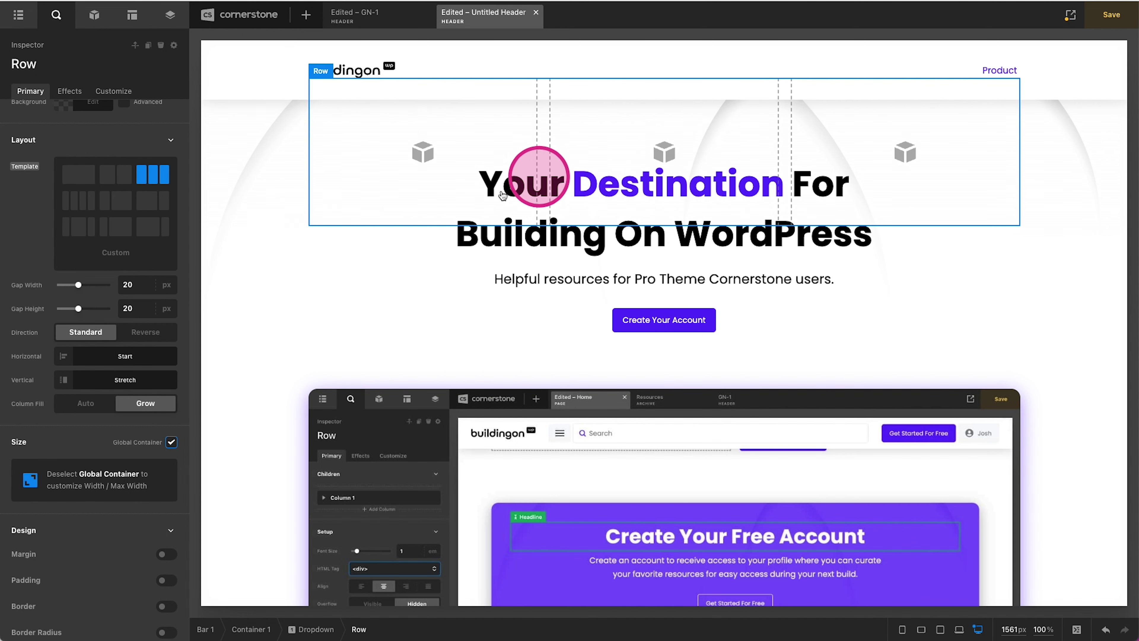
scroll(80, 395, up, 6)
click(87, 397)
click(129, 324)
click(82, 398)
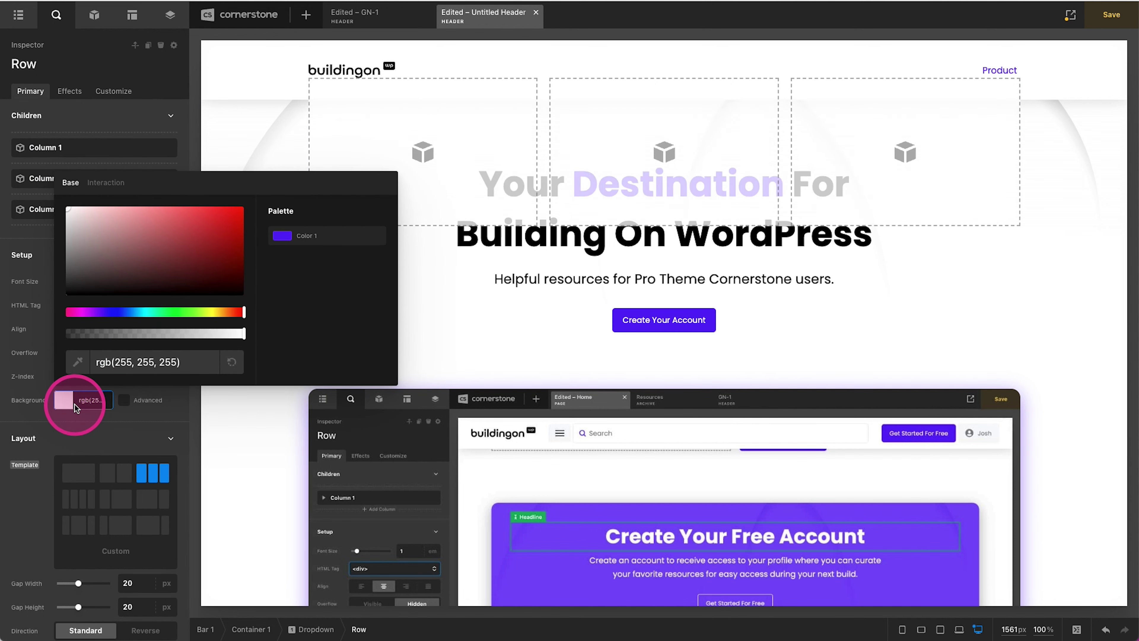
click(84, 398)
scroll(84, 397, down, 8)
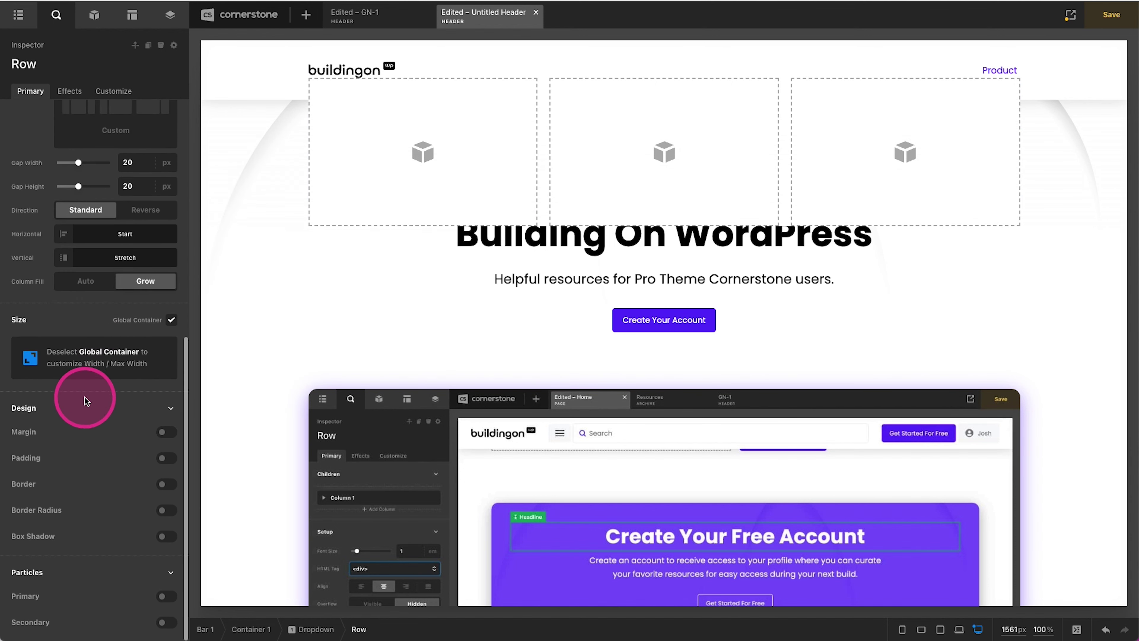
click(162, 462)
Set the Row's padding to 3em and add a faint black box shadow
scroll(140, 483, down, 1)
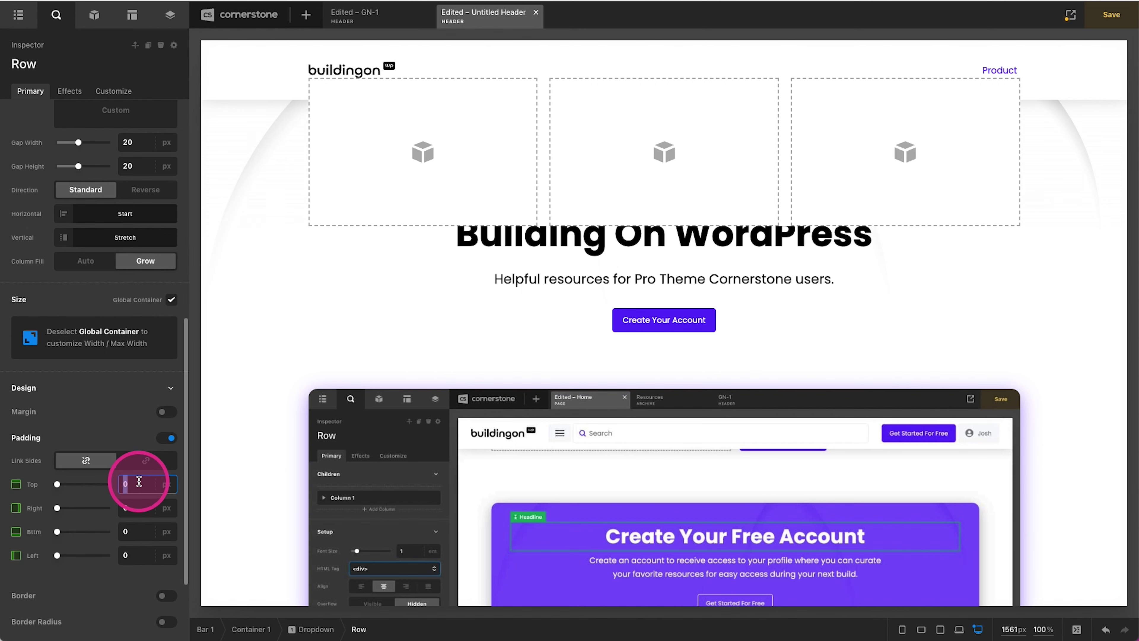
click(147, 460)
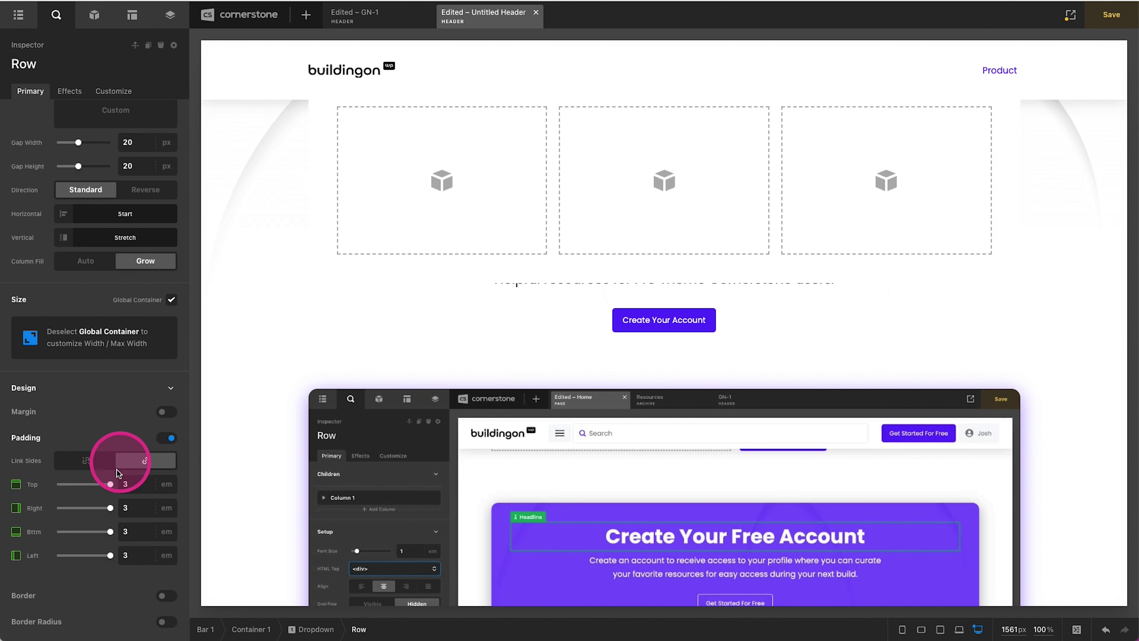
scroll(116, 483, down, 5)
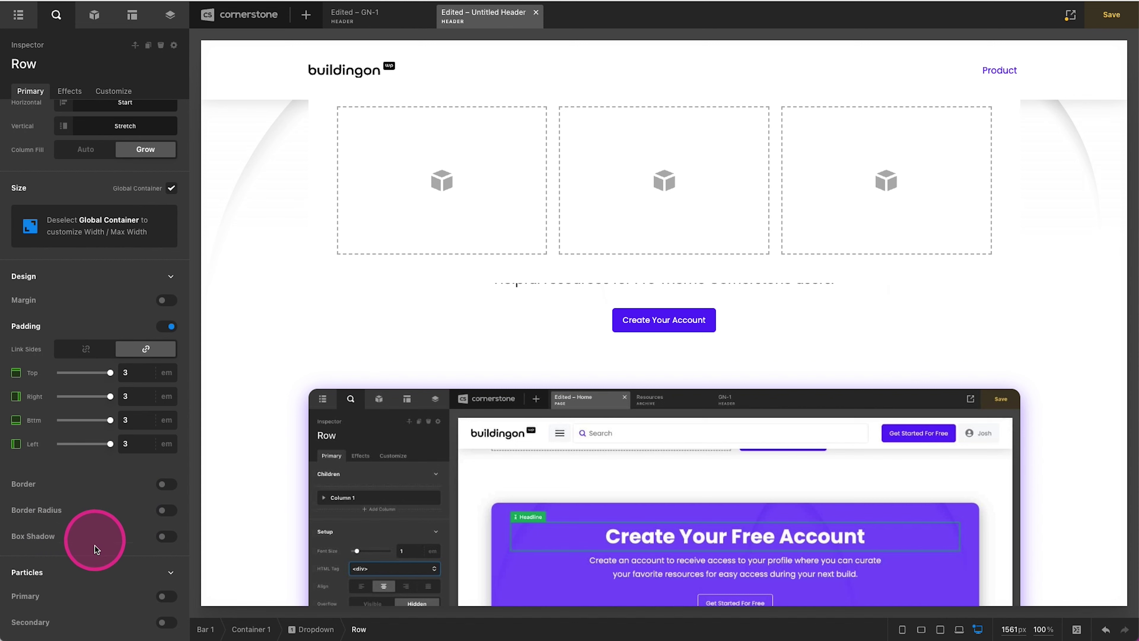
click(159, 537)
scroll(117, 510, down, 3)
click(129, 439)
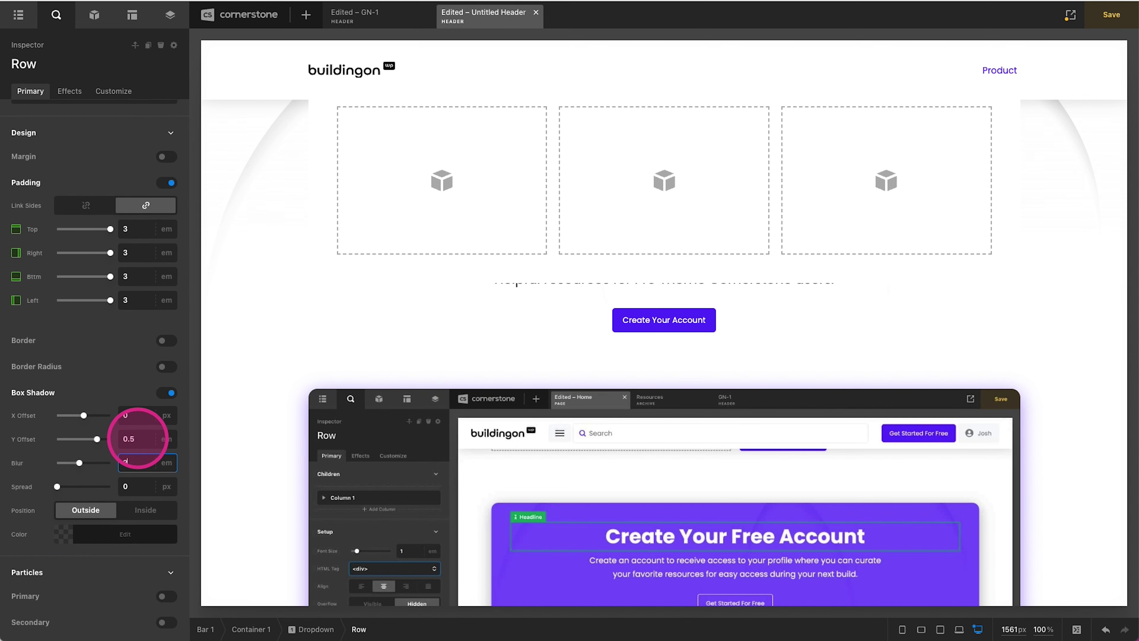
click(97, 533)
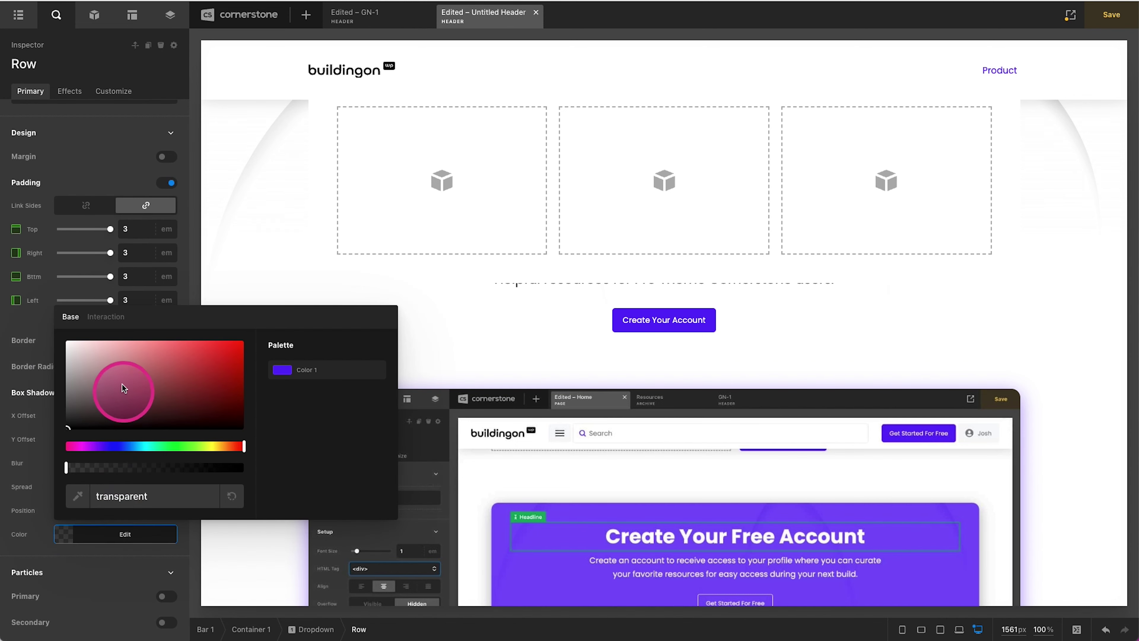
click(91, 469)
click(94, 538)
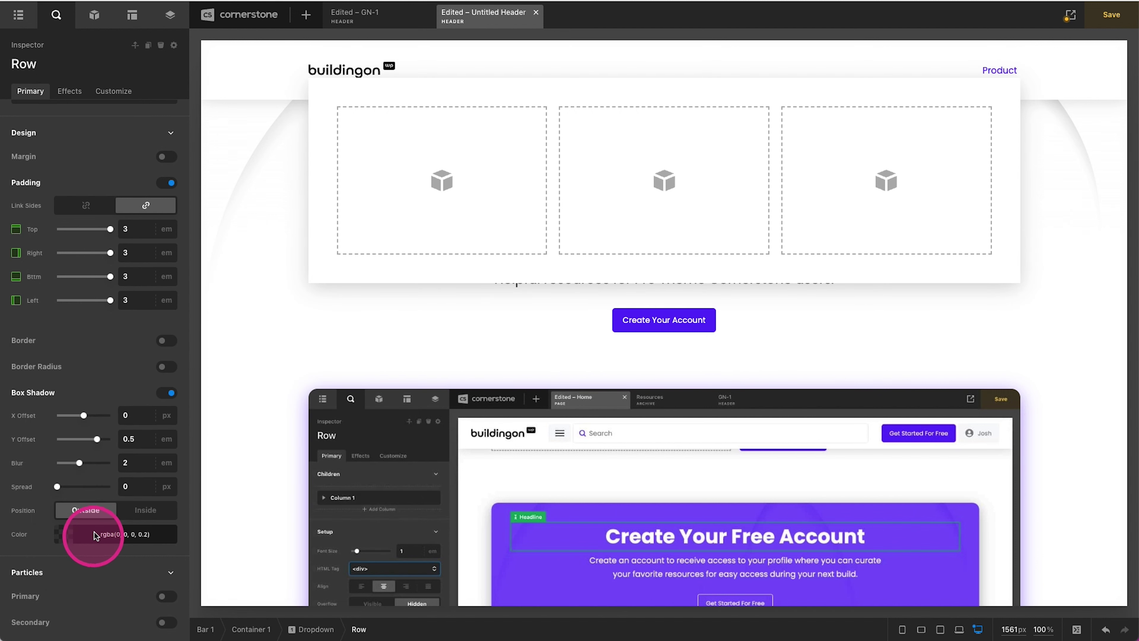
Round the Row's corners to 1em and set its shadow colour to 0.45-opacity black
click(166, 366)
click(134, 411)
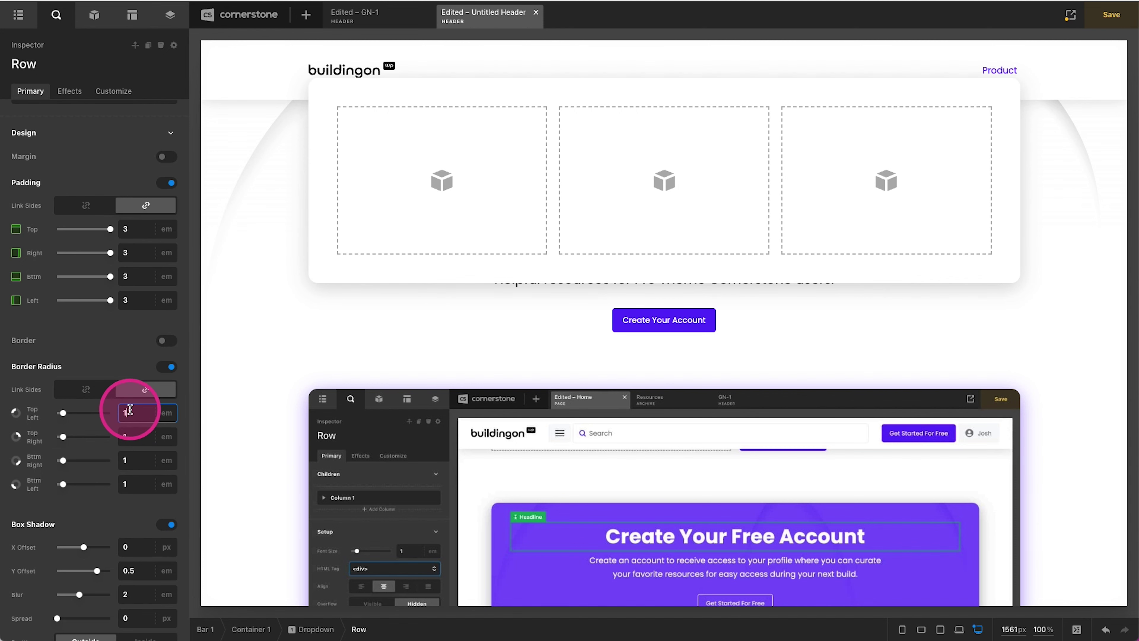
scroll(135, 404, down, 3)
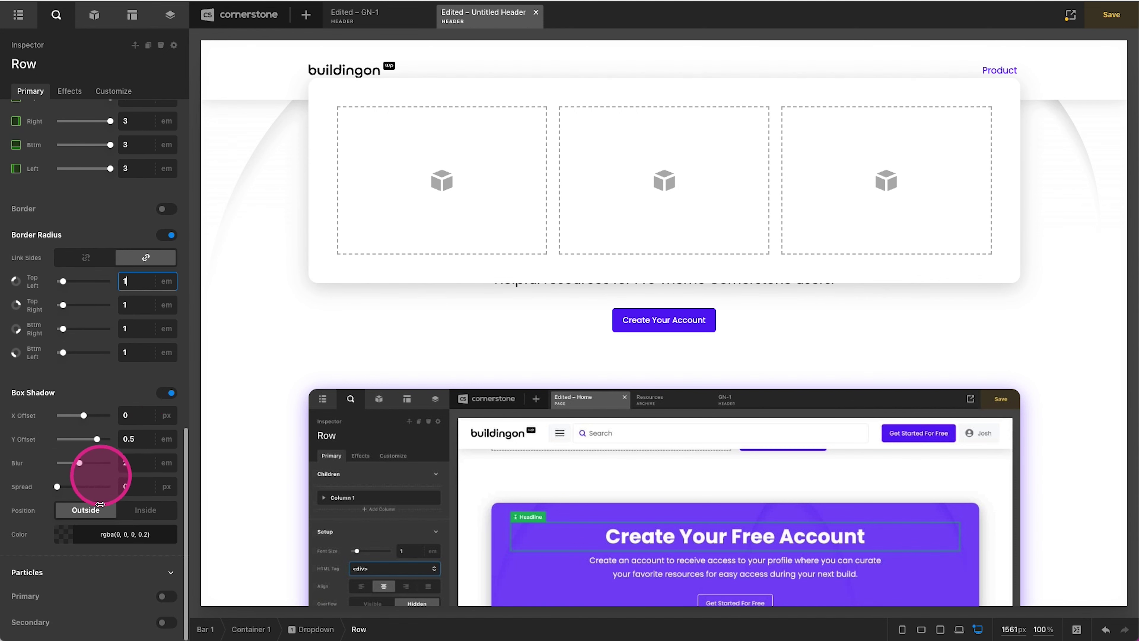
click(106, 536)
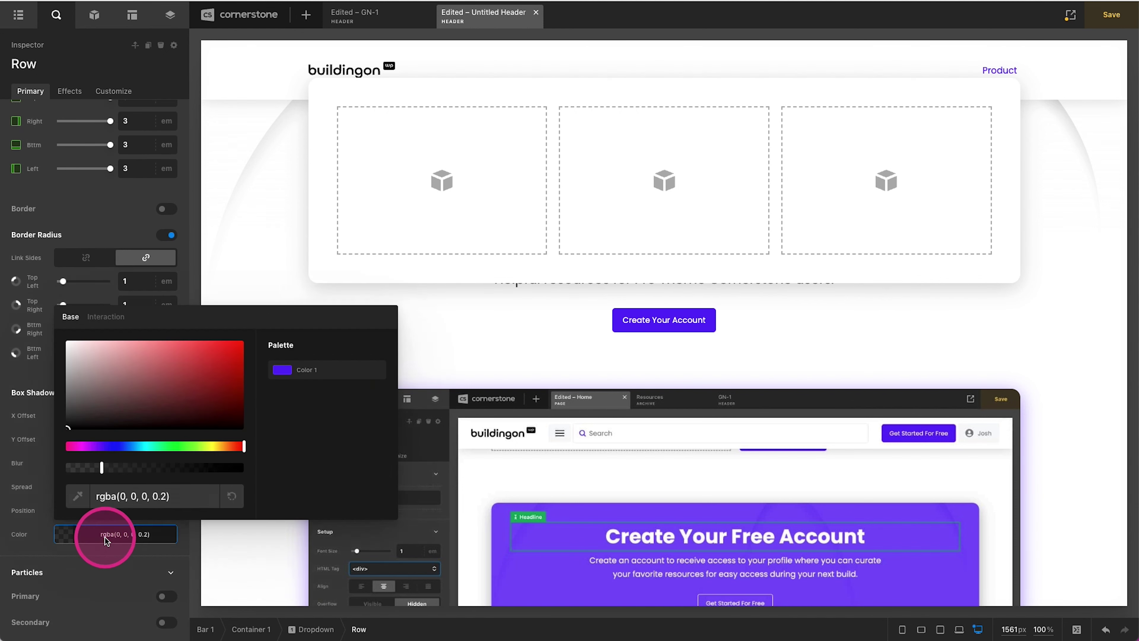
click(114, 555)
scroll(108, 535, up, 3)
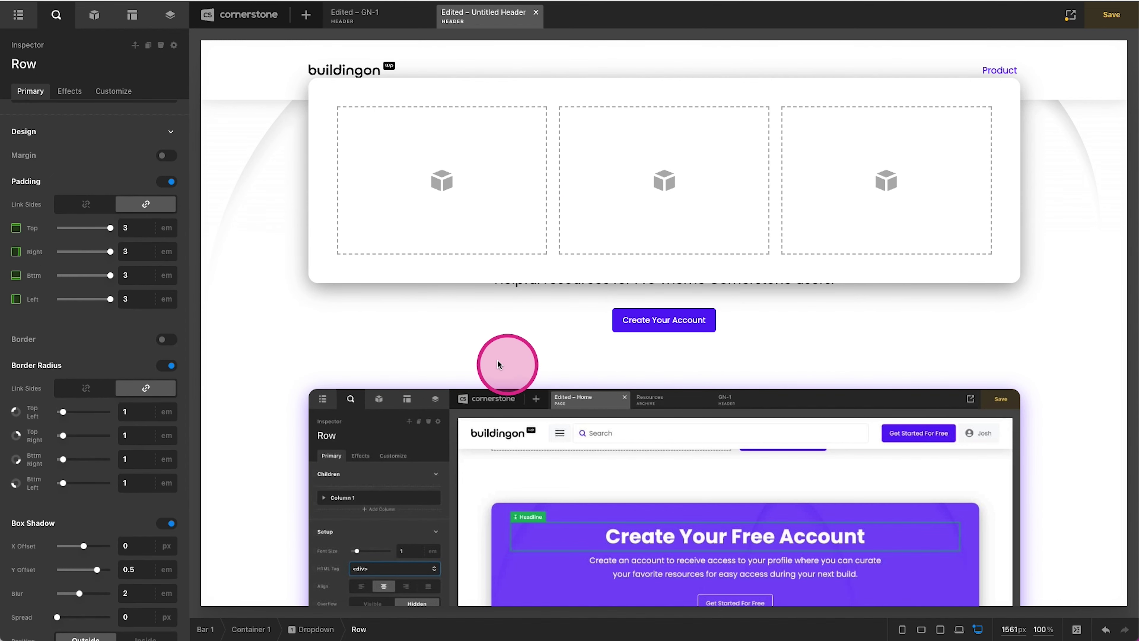
click(994, 71)
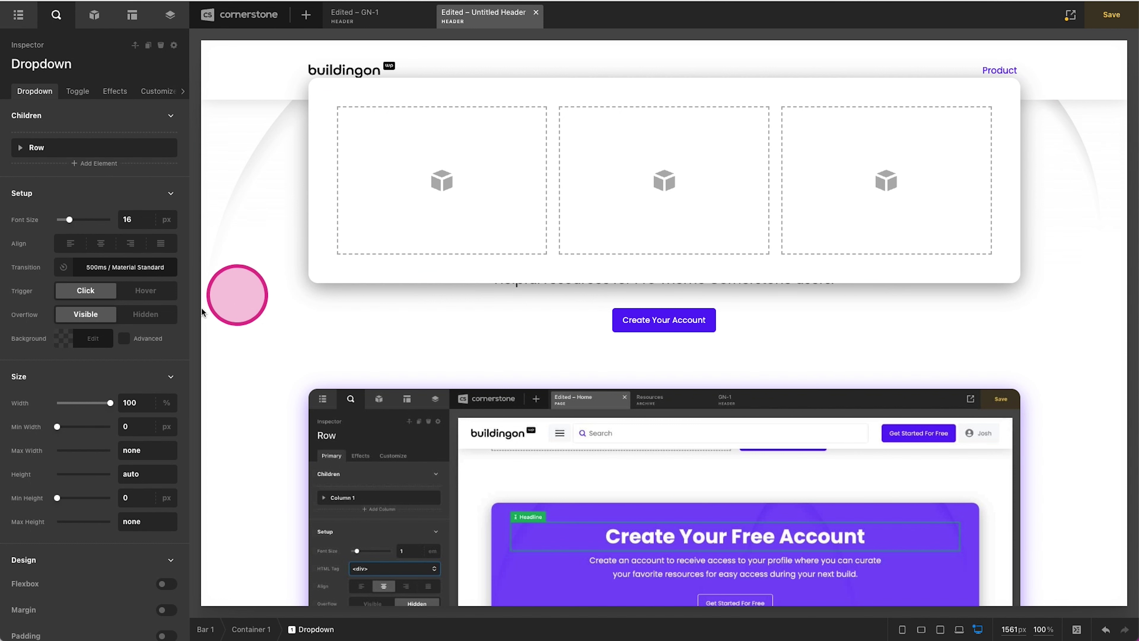
Enable the Dropdown's margin, unlink its sides, set Top to 2em, and save the header
scroll(108, 315, down, 3)
click(164, 519)
scroll(120, 459, down, 4)
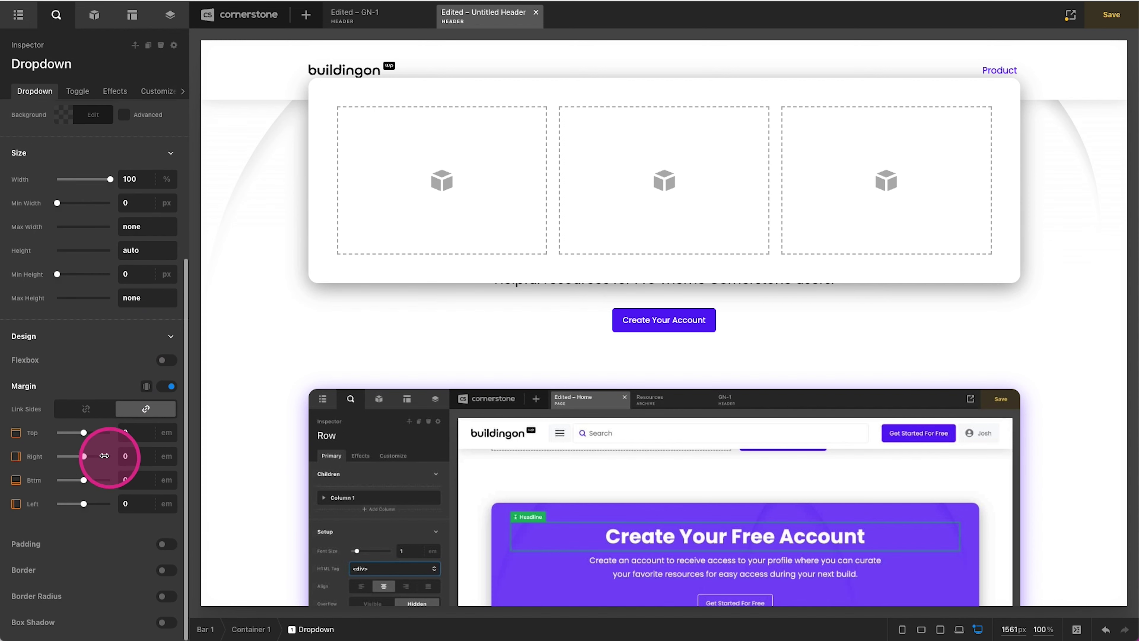
click(85, 409)
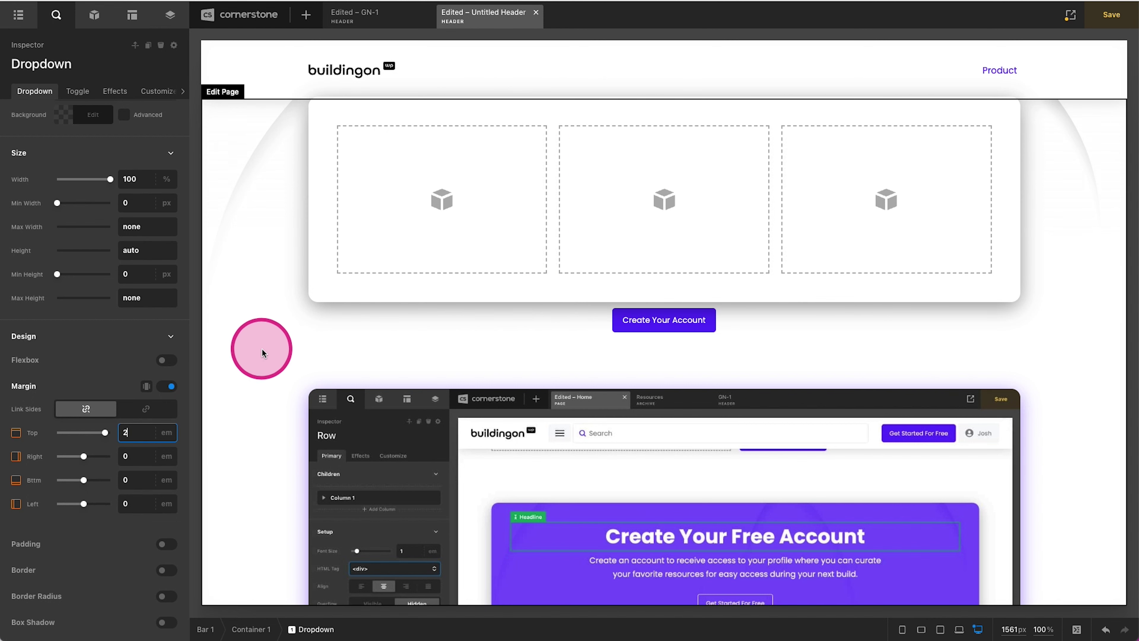
key(ctrl+s)
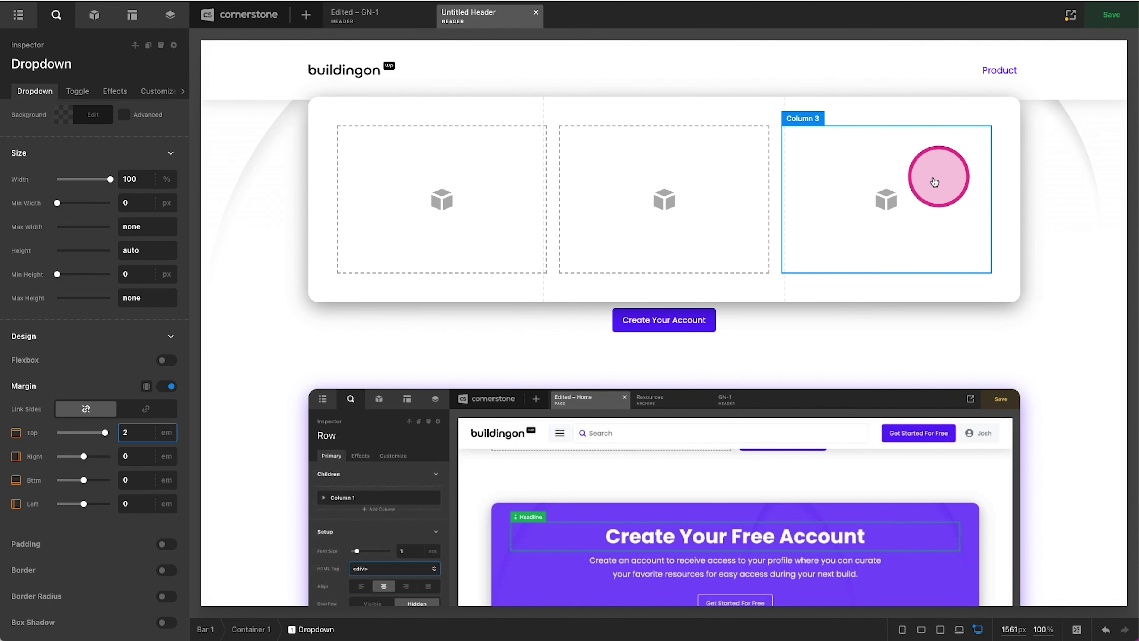
click(377, 18)
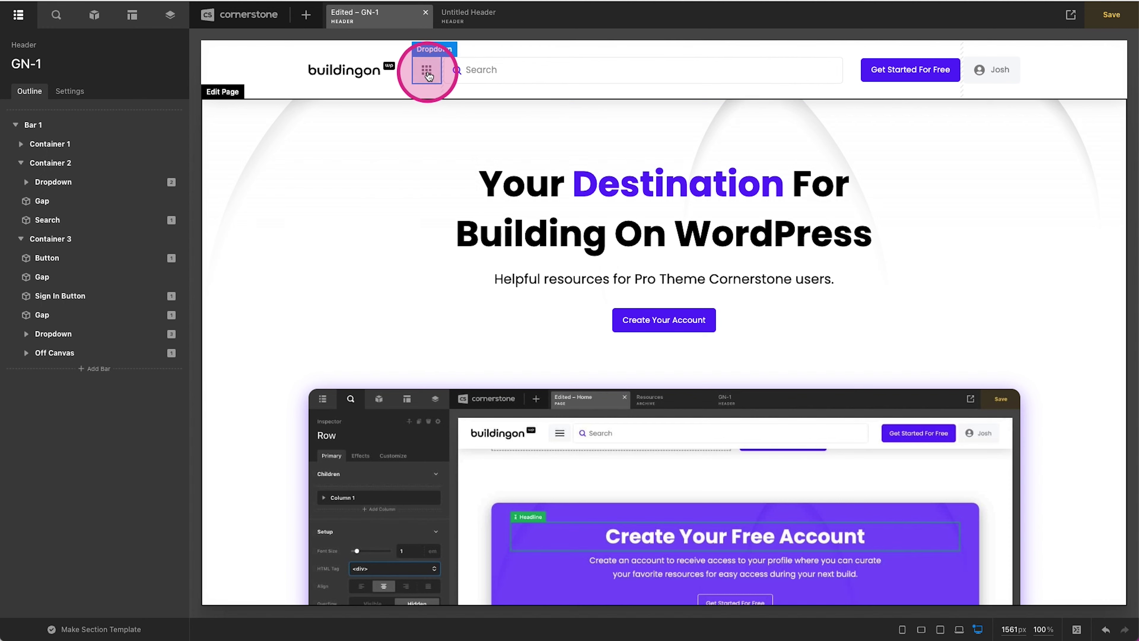
click(427, 72)
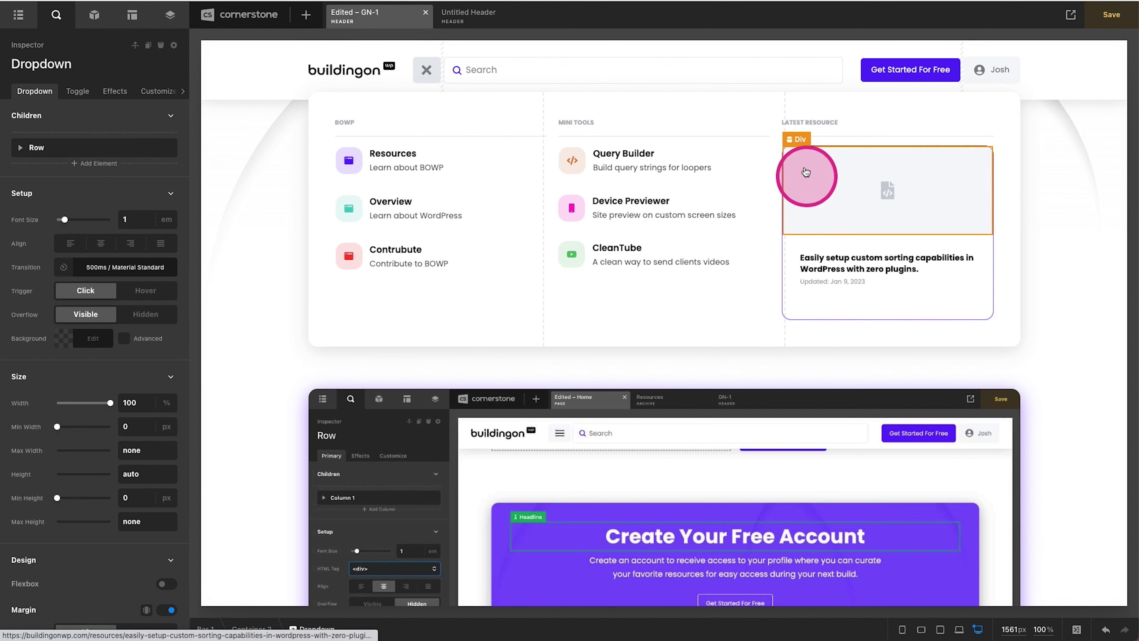
click(823, 144)
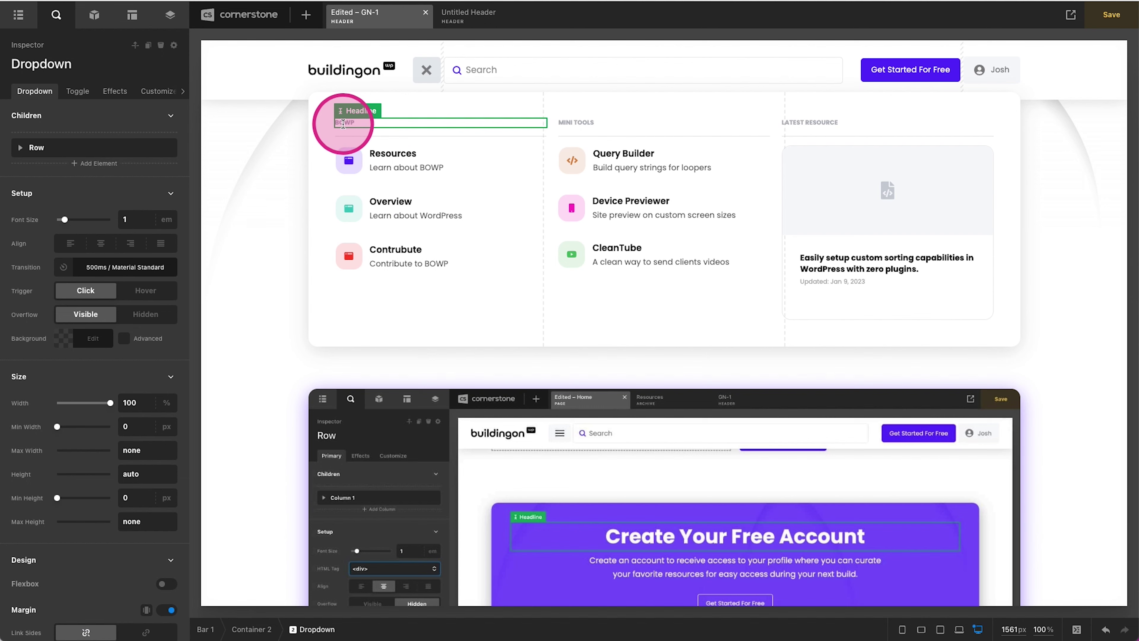
click(347, 134)
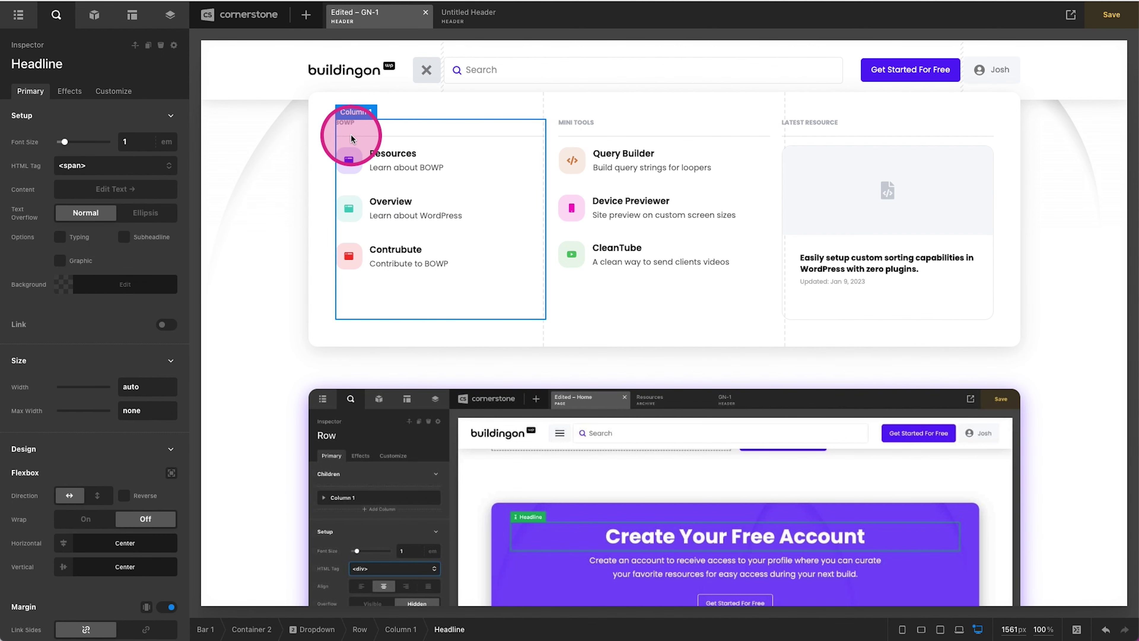
click(337, 135)
click(469, 13)
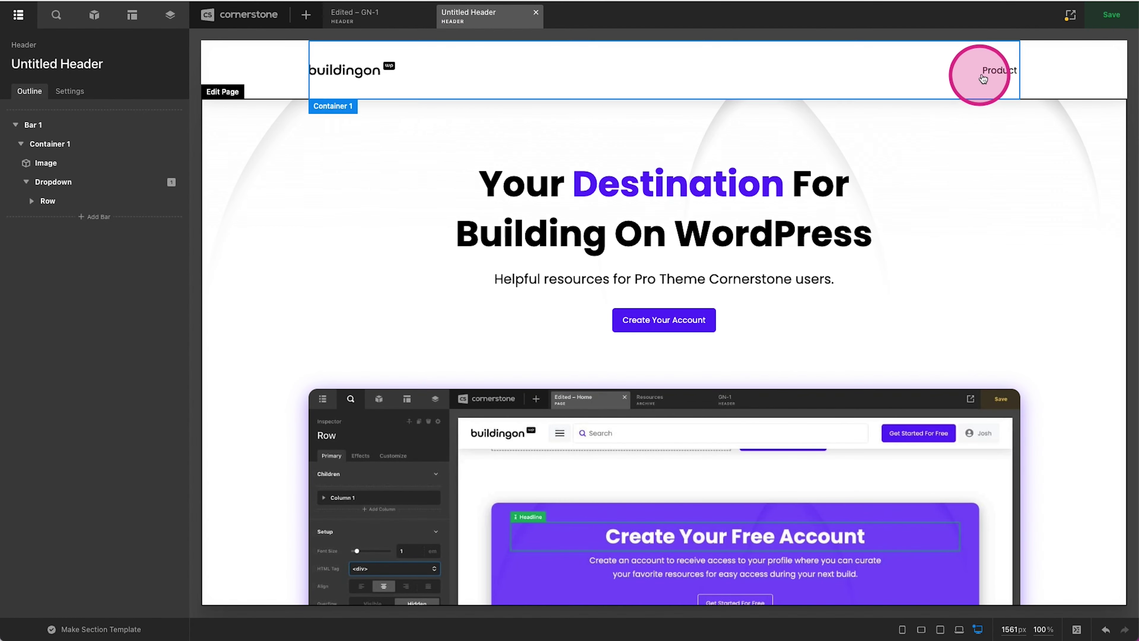
Place a Headline in the dropdown's first column and set its HTML tag to span
click(985, 71)
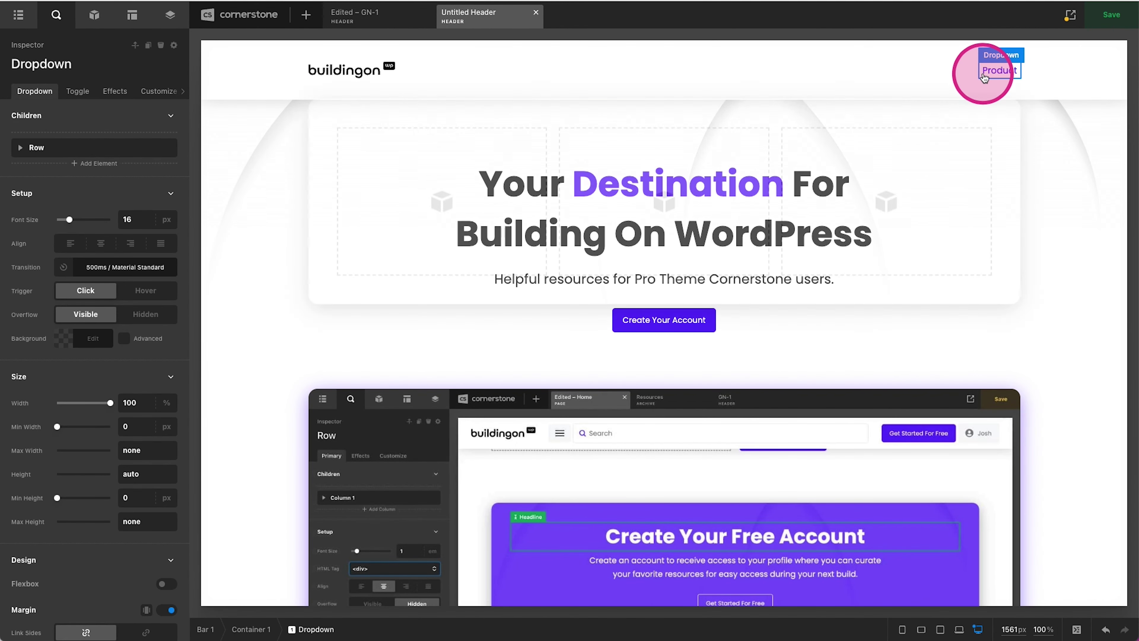
click(375, 171)
click(95, 15)
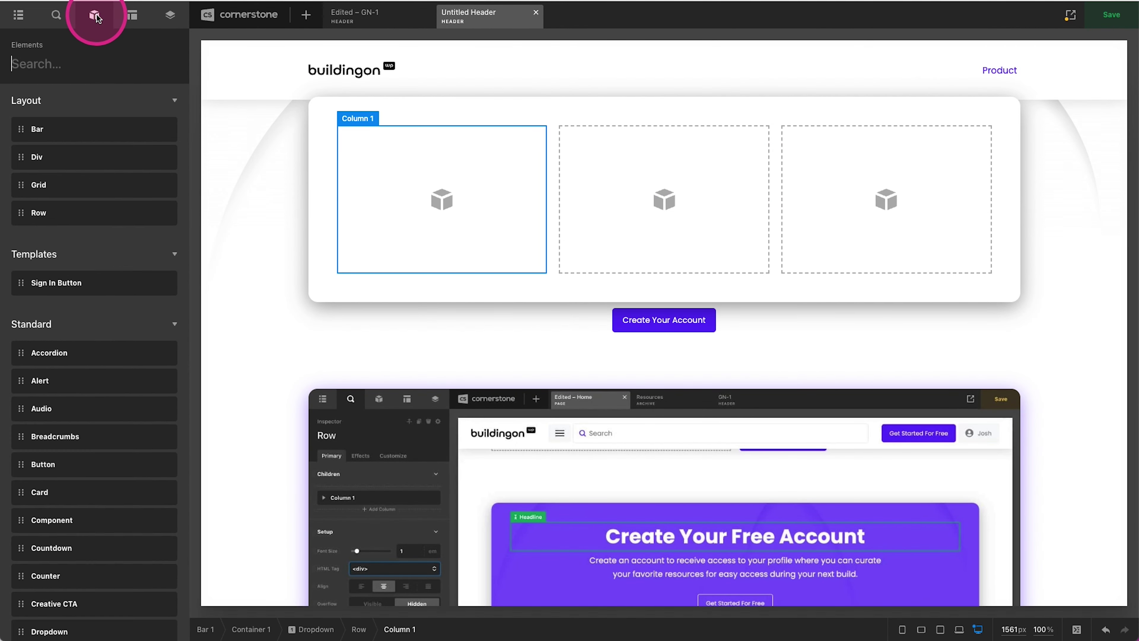
drag(46, 127, 381, 175)
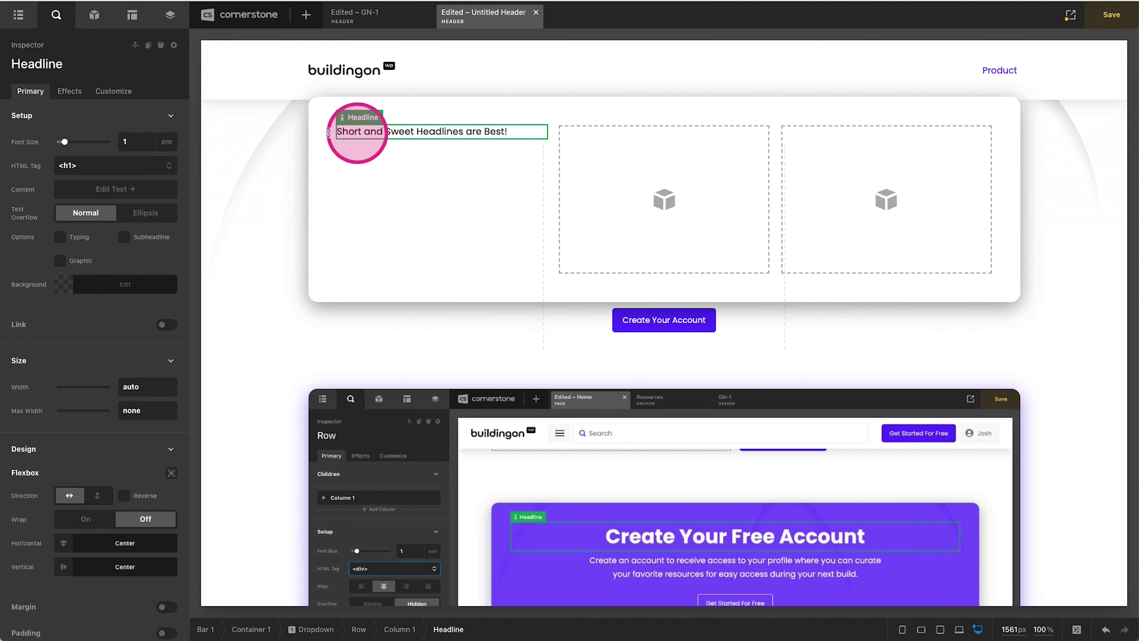
click(91, 165)
click(75, 252)
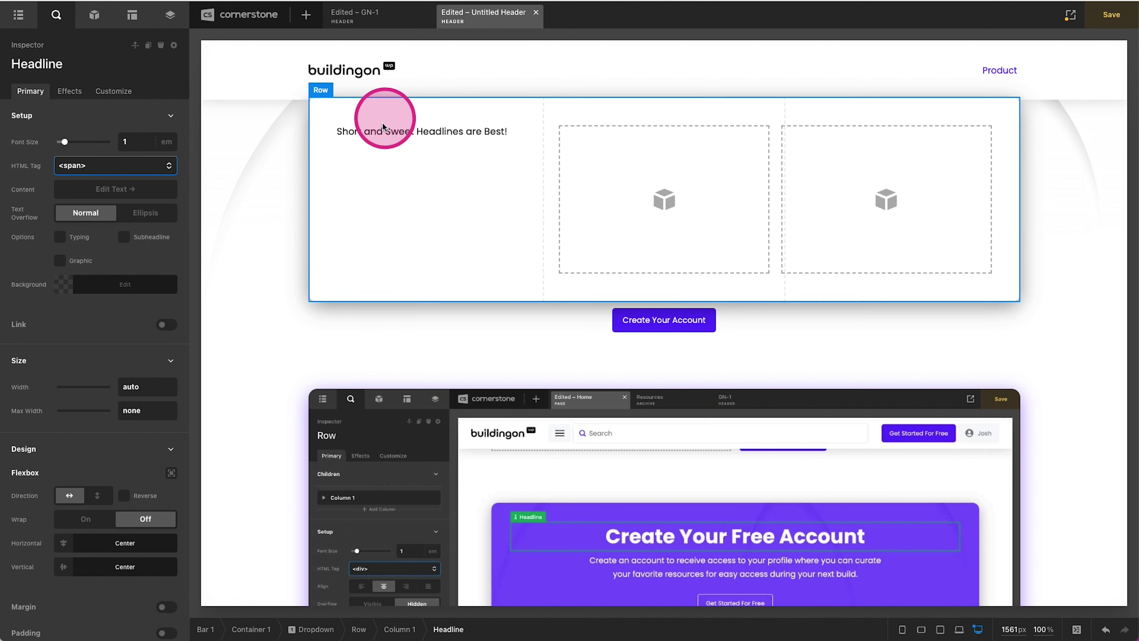
Replace the headline text with 'Amazing Products'
click(106, 194)
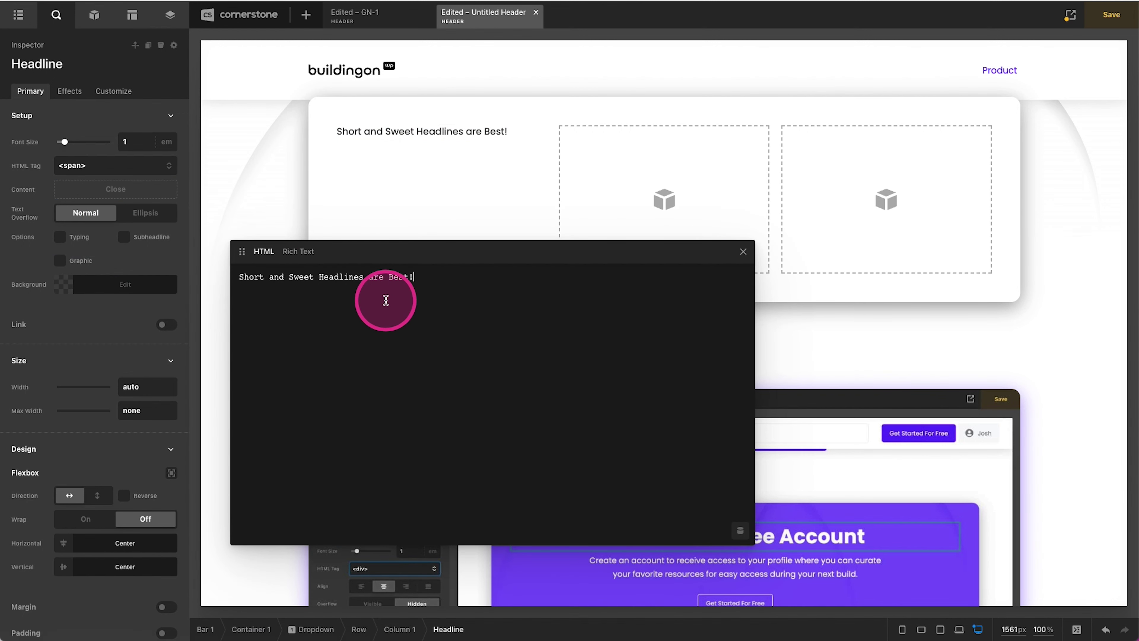
click(289, 302)
key(ctrl+a)
text(Ama)
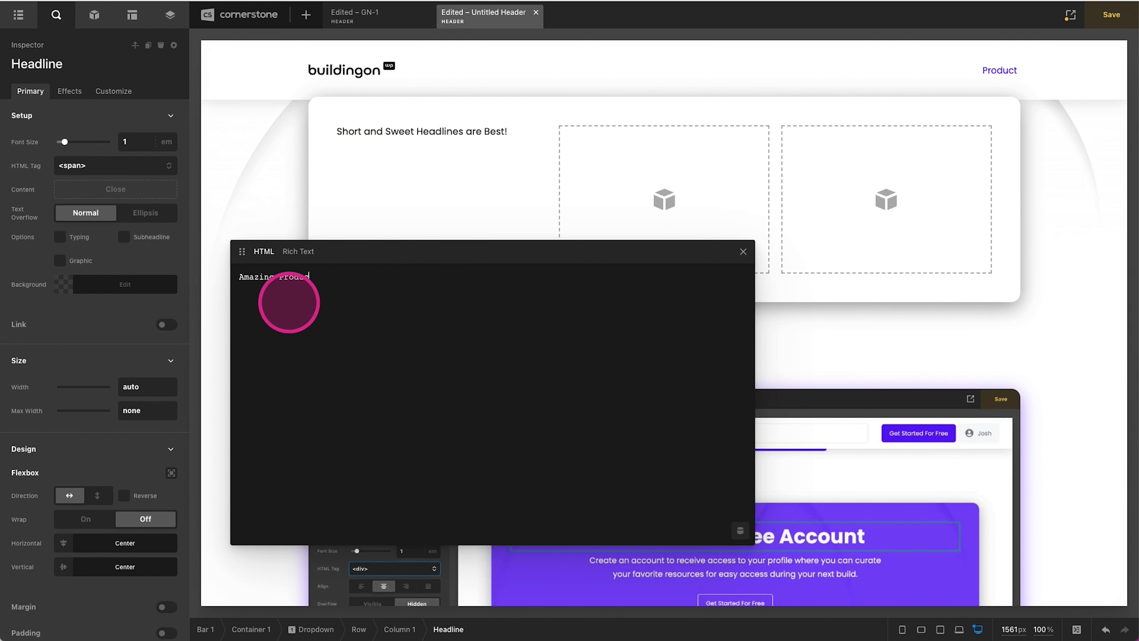
click(743, 253)
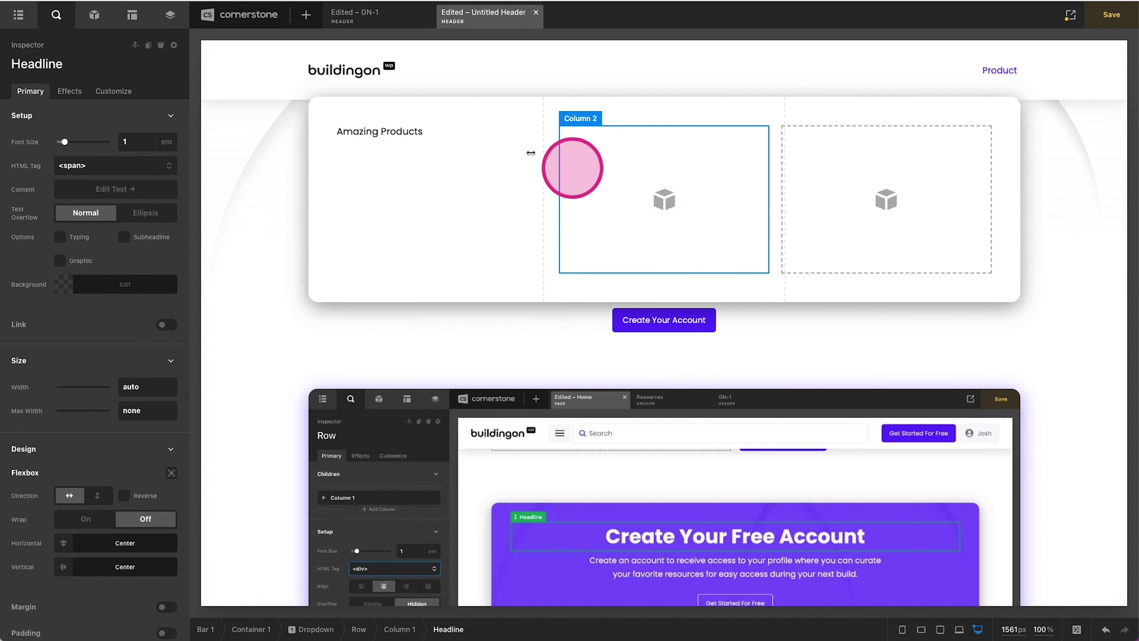
Make the headline uppercase and color it purple with Color 1
scroll(68, 252, down, 10)
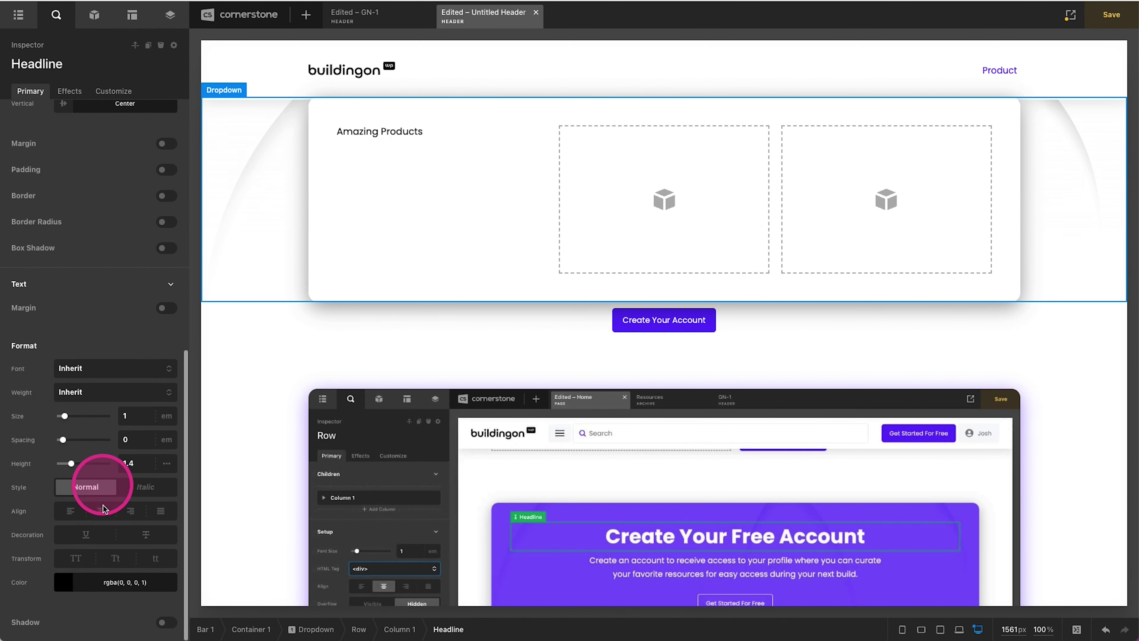
click(94, 582)
click(75, 557)
click(96, 582)
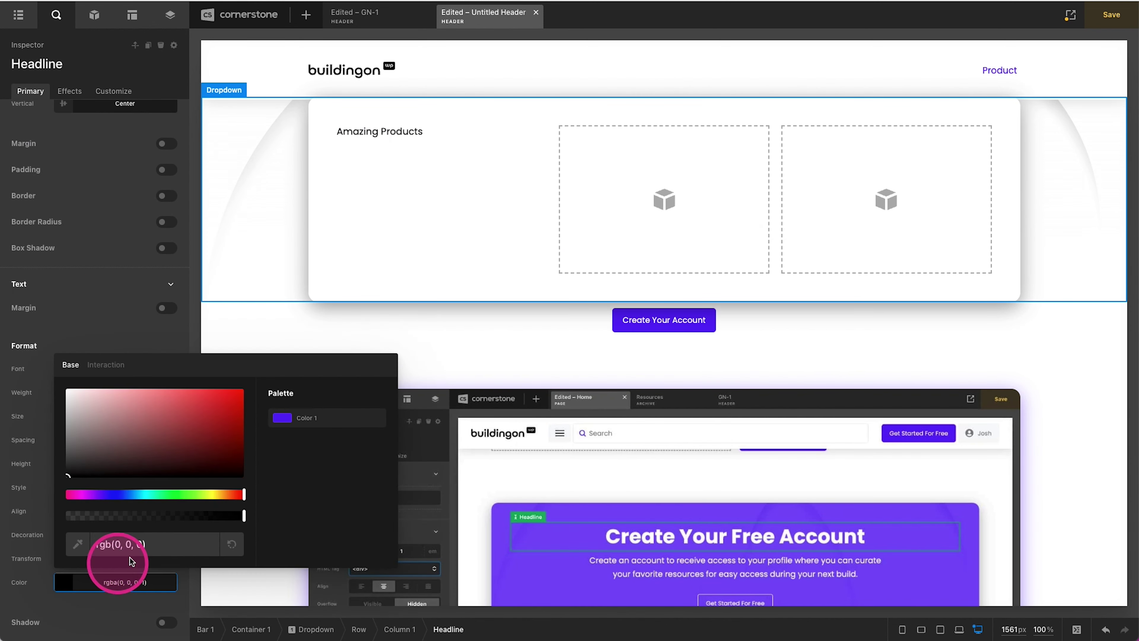
click(300, 421)
click(89, 583)
click(95, 15)
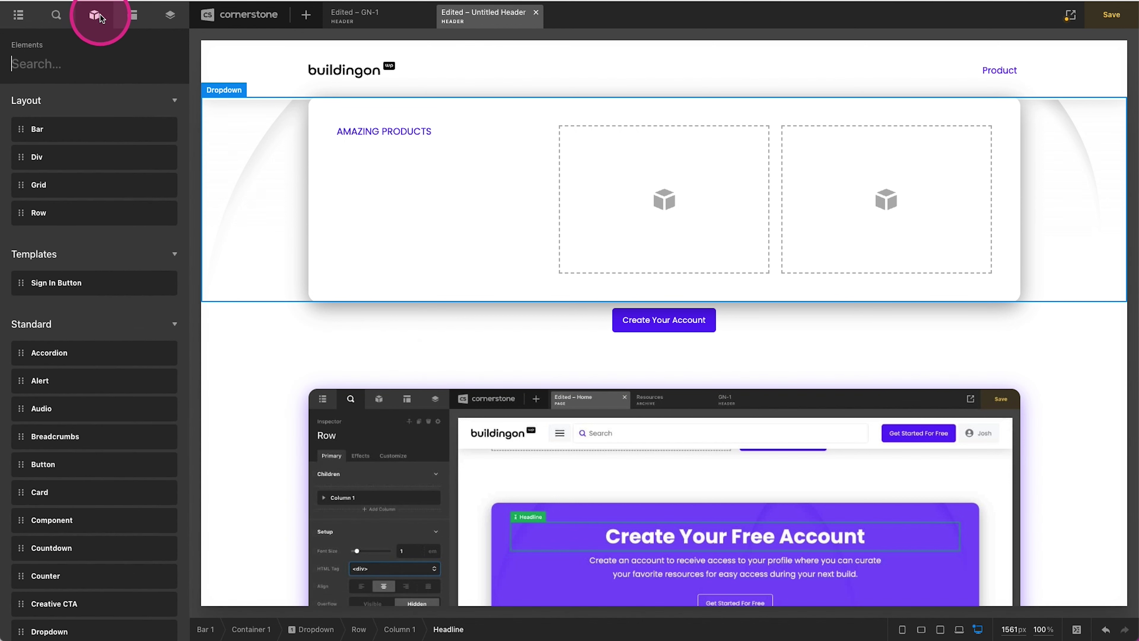
Add a Line under the heading in column one, colored purple with Color 1
text(line)
drag(84, 132, 432, 134)
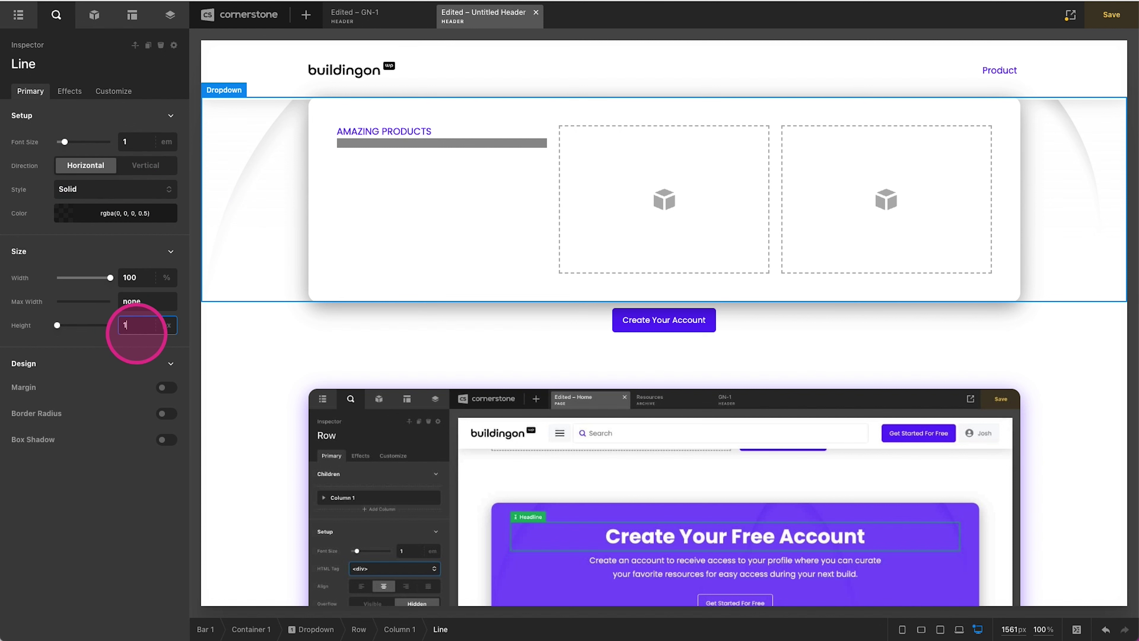
click(79, 210)
click(274, 59)
click(121, 203)
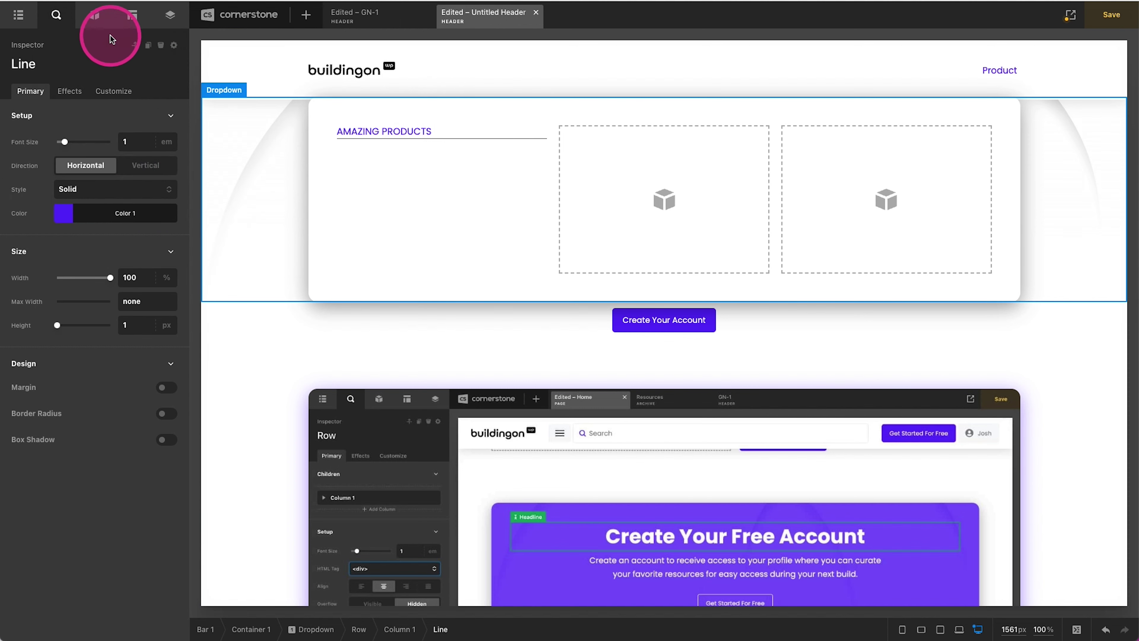
Add a Navigation Inline menu below the line
click(95, 25)
text(nav)
drag(145, 157, 444, 213)
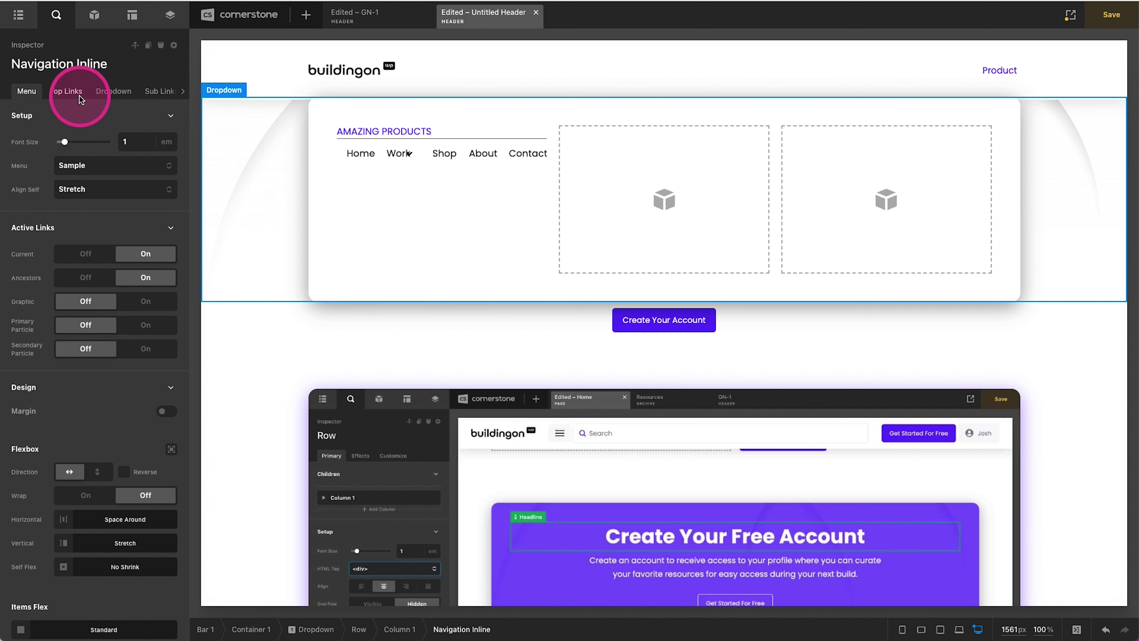
Stack the menu's top links in a column, aligned to the start
click(66, 91)
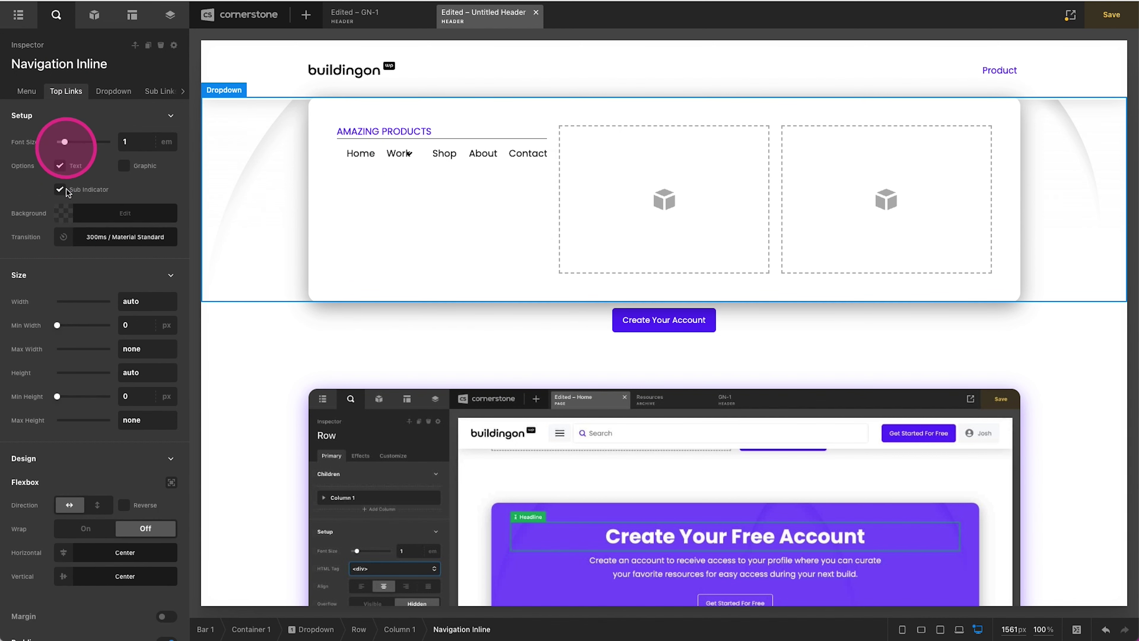
click(98, 505)
click(99, 553)
click(97, 418)
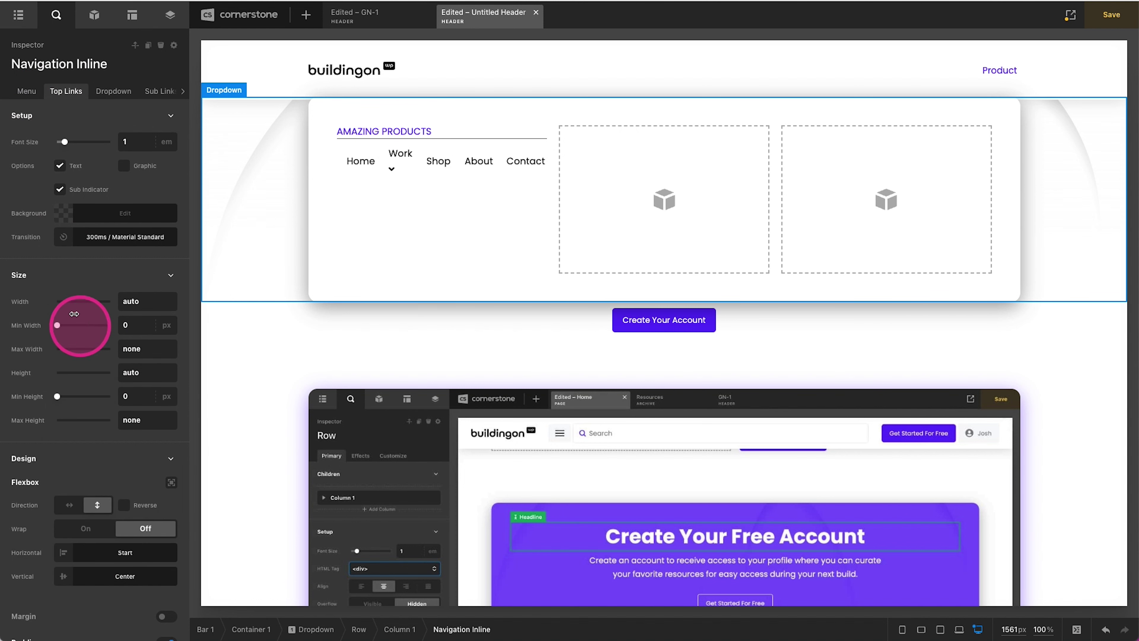
Switch the navigation to the 'Sample (No Dropdowns)' menu
click(23, 91)
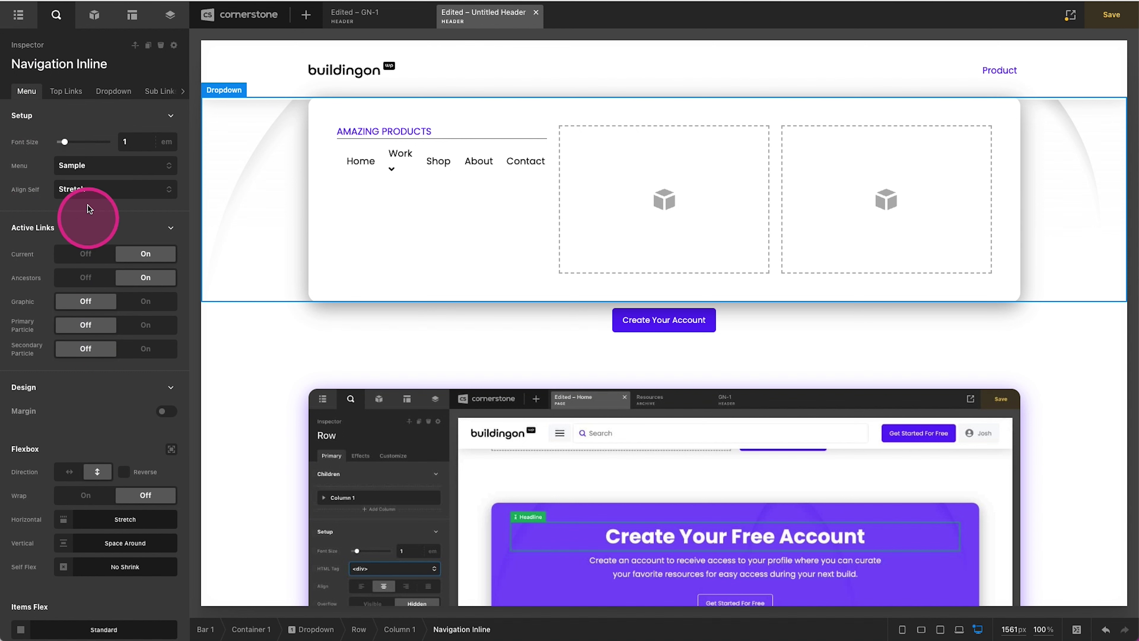
click(92, 168)
click(137, 230)
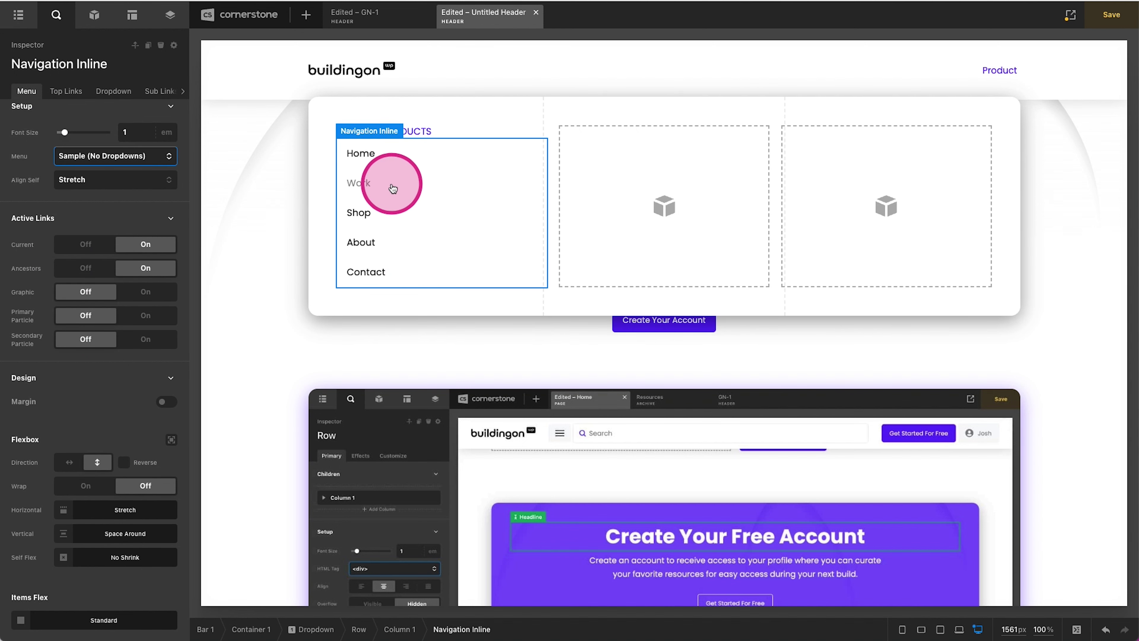
Unlink the top links' padding and set the left side to 0
click(52, 85)
scroll(100, 275, down, 10)
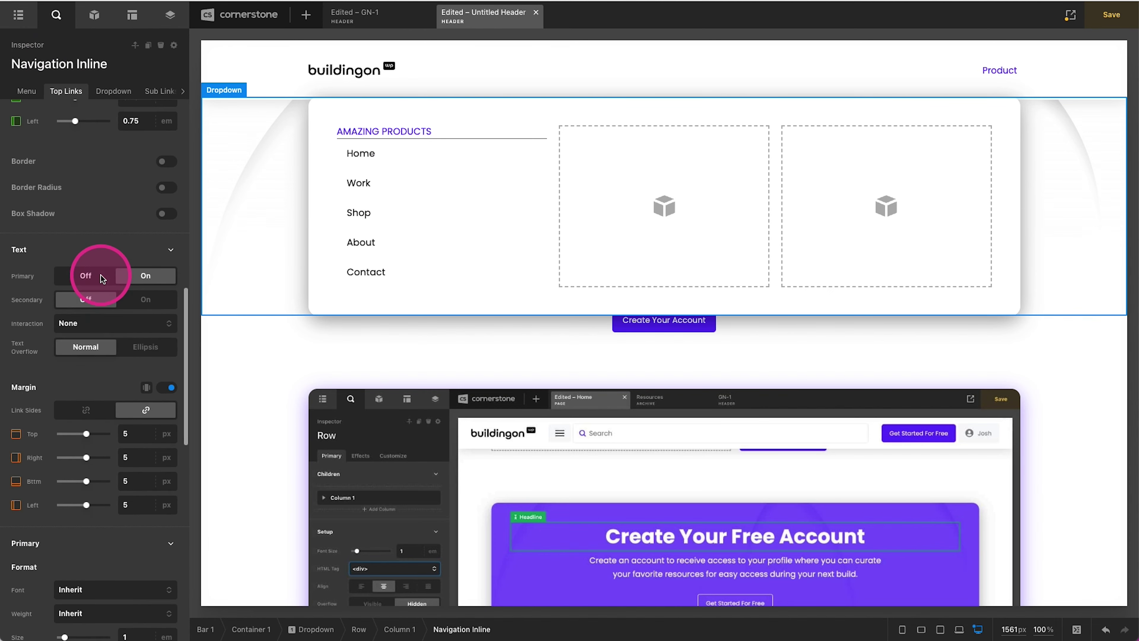
click(83, 152)
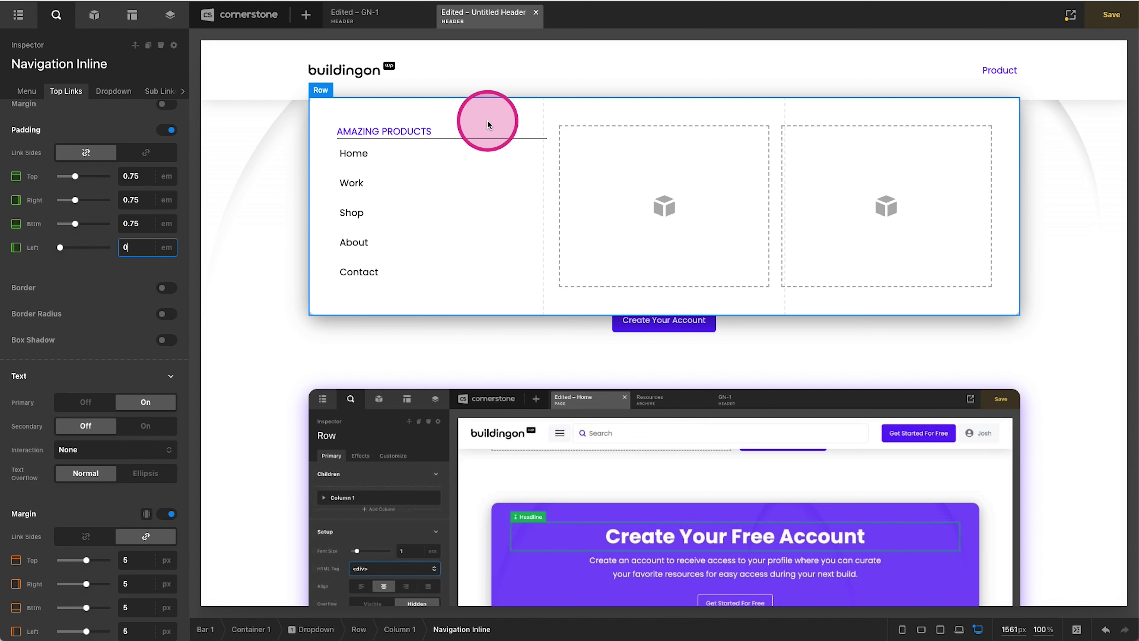
click(334, 123)
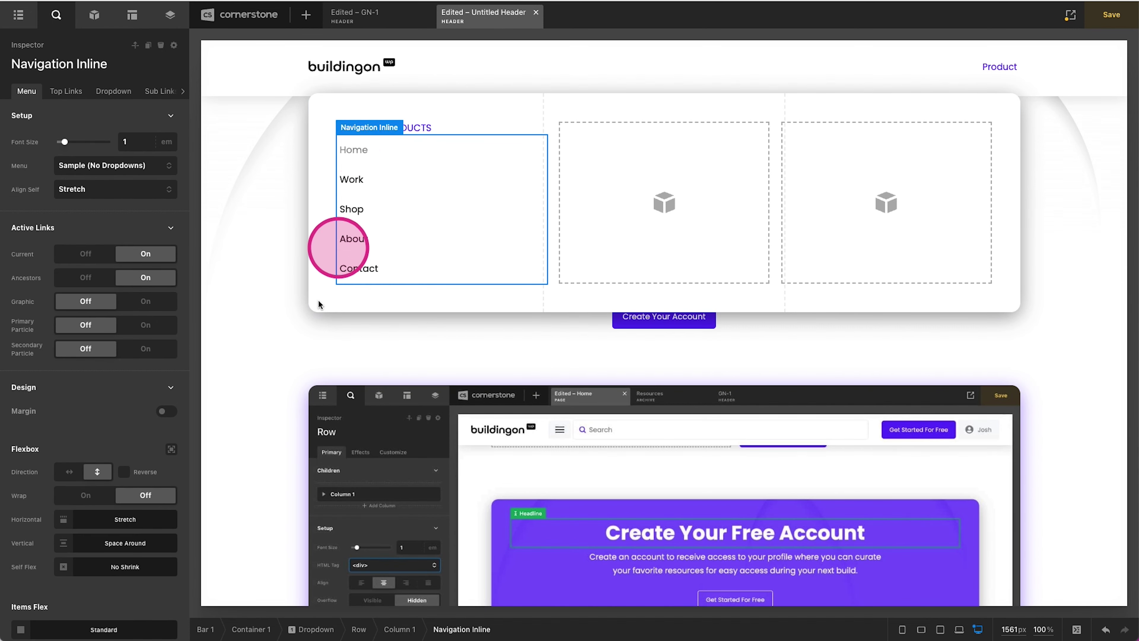
click(399, 629)
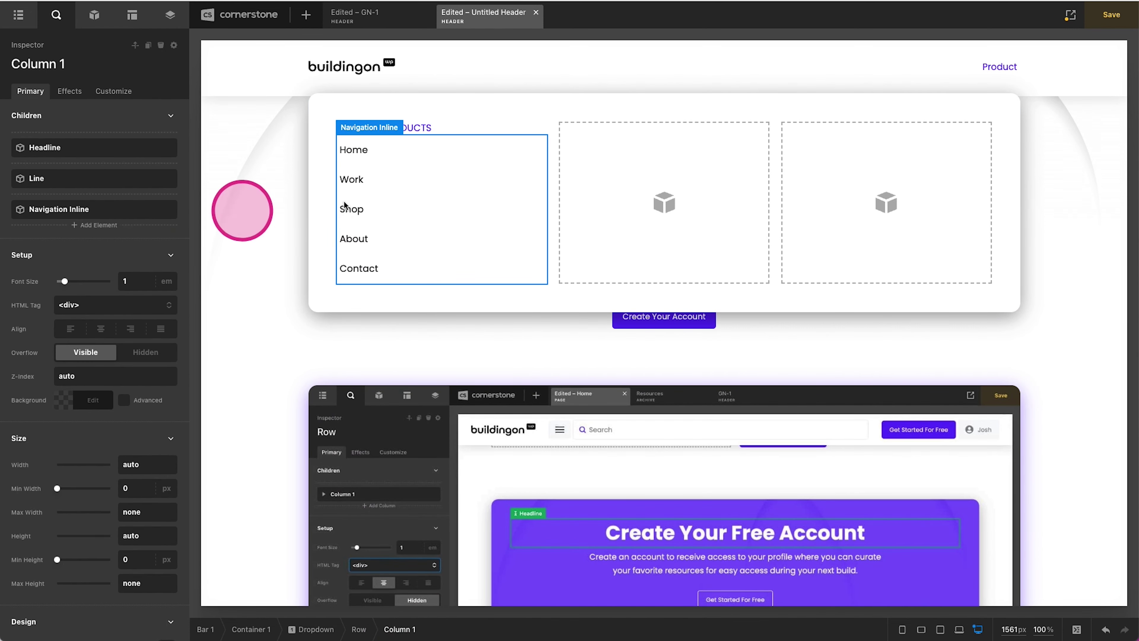
Paste the first column's heading, line and menu into columns two and three
click(602, 180)
key(ctrl+v)
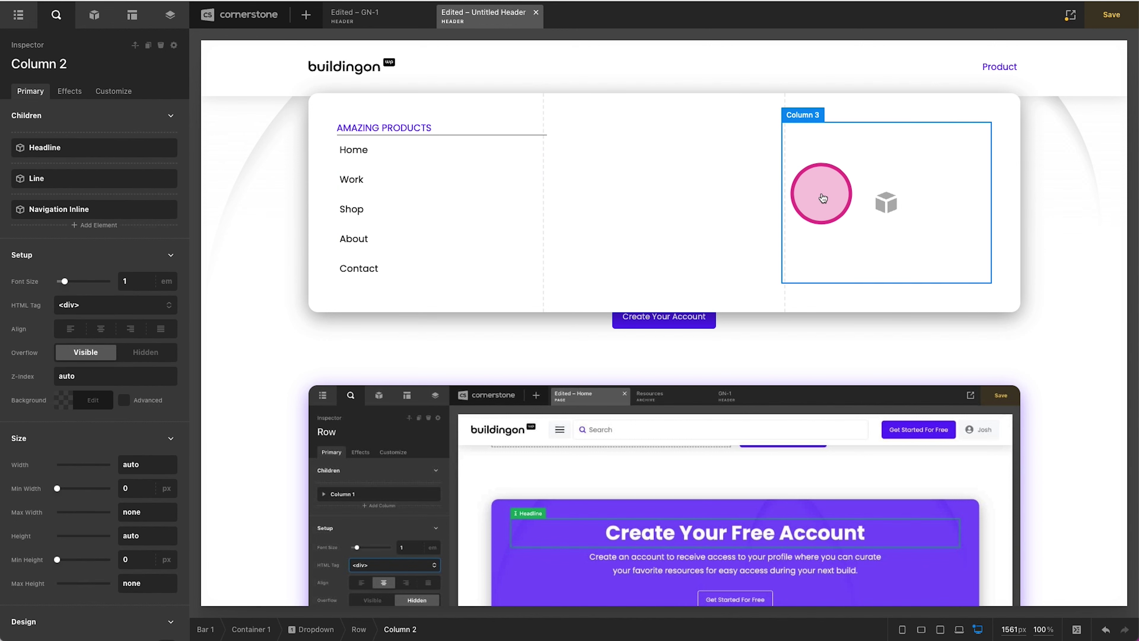
click(813, 193)
key(ctrl+v)
Save the header with all three columns filled
click(224, 269)
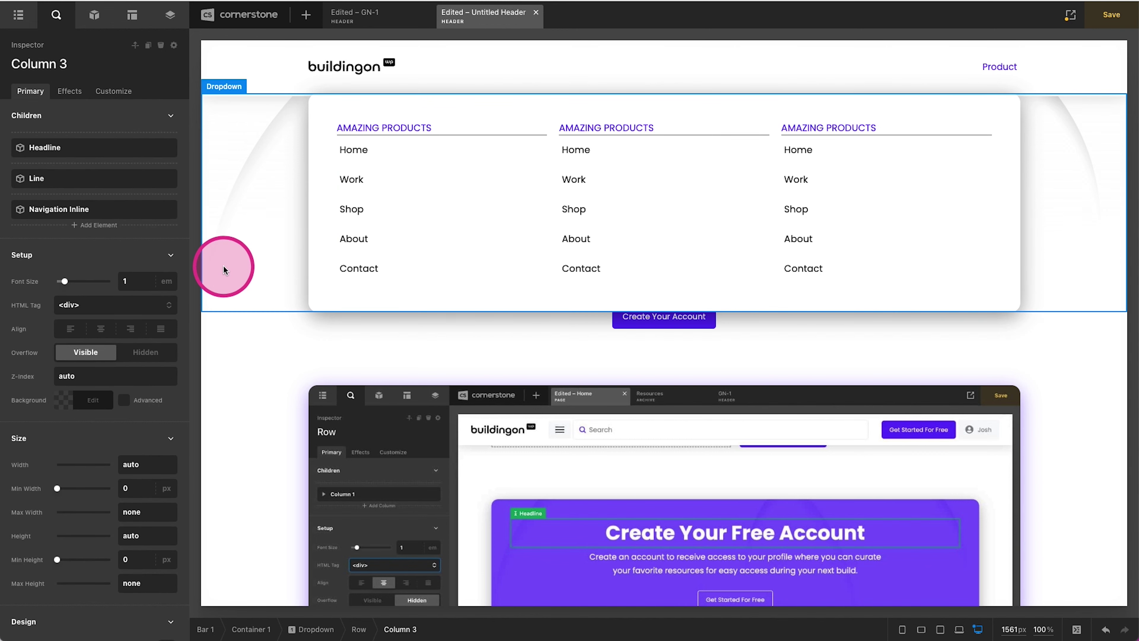
click(484, 154)
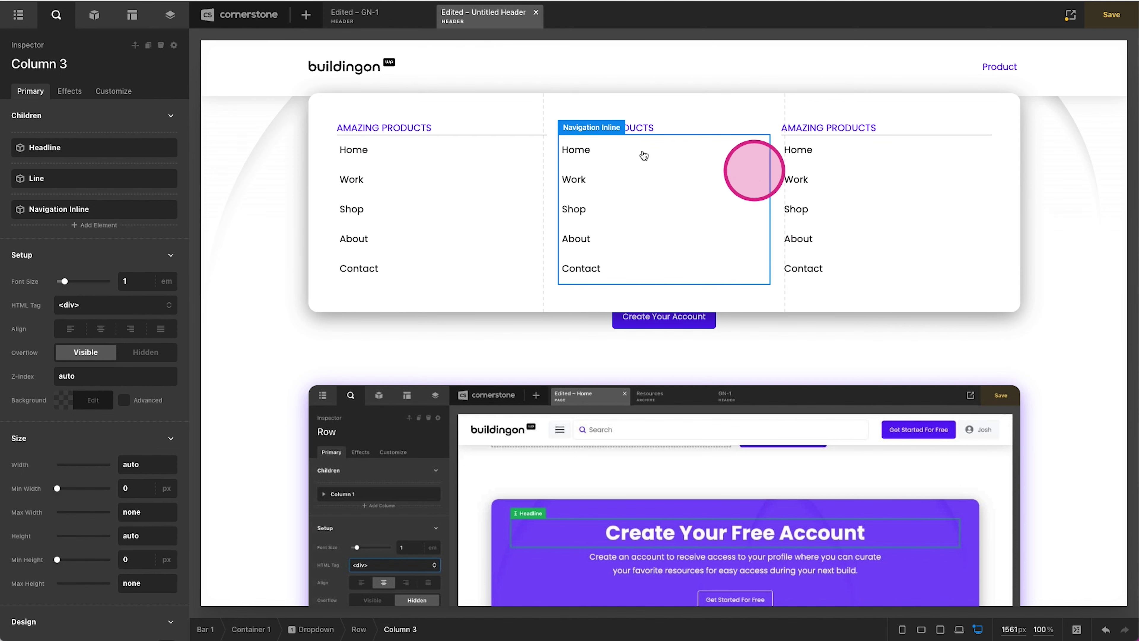
key(ctrl+s)
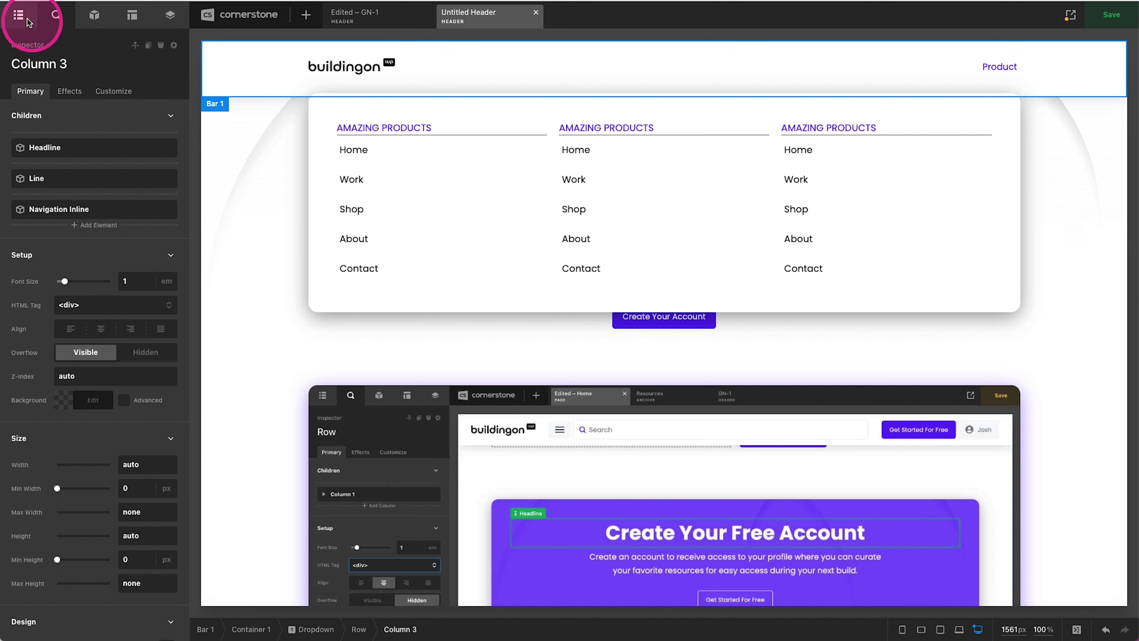
Rename the header 'Demo Header' and add an Entire Site display condition
click(33, 25)
click(41, 62)
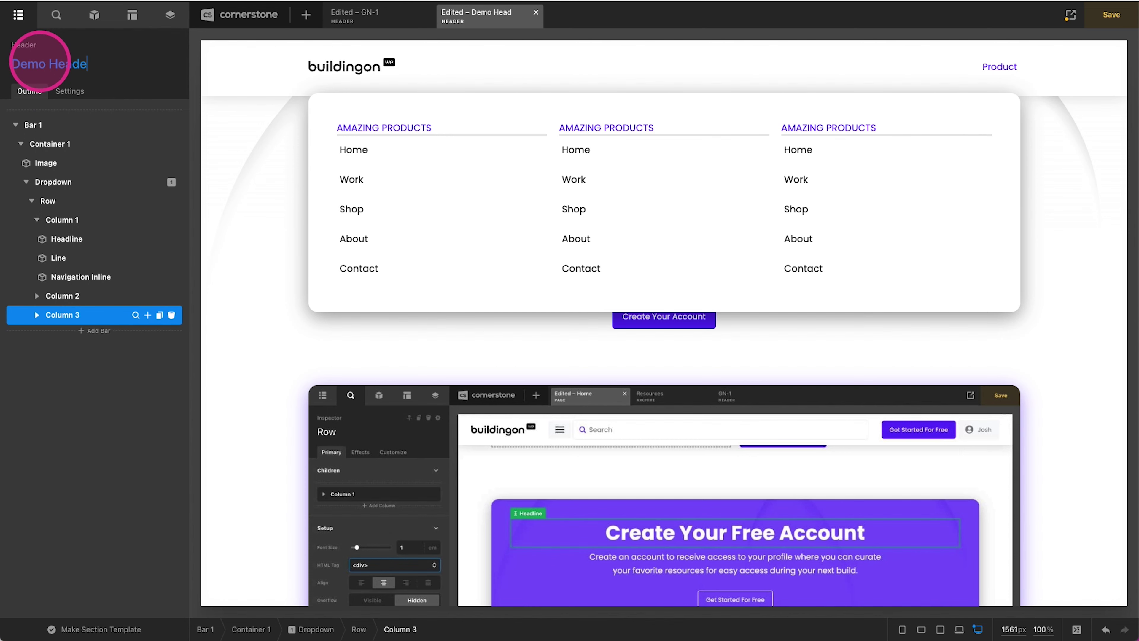
click(68, 91)
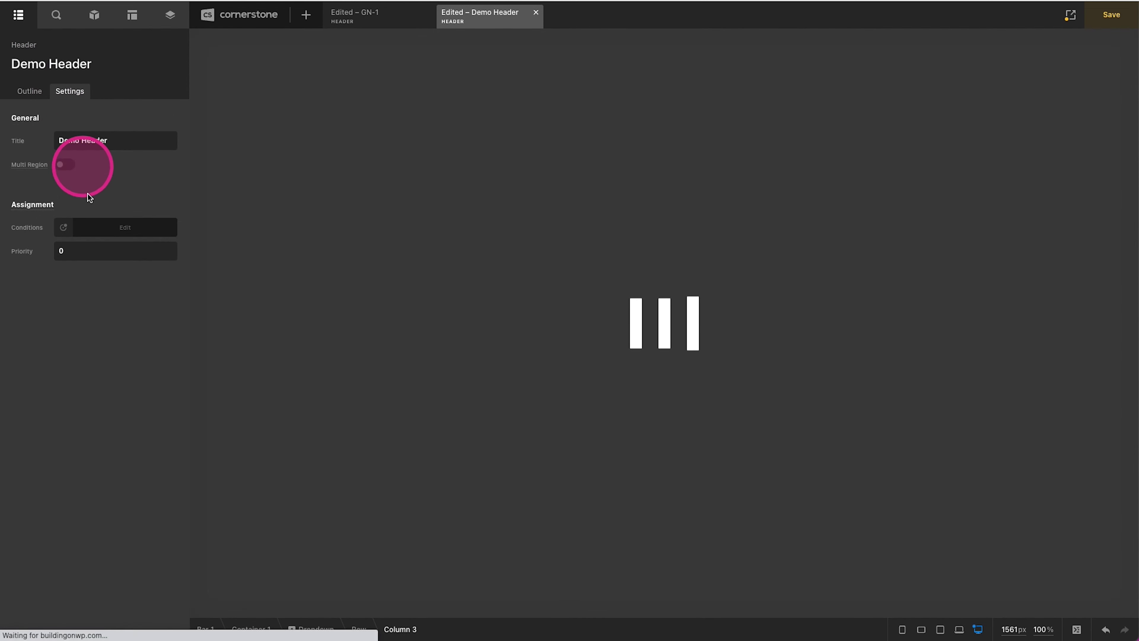
click(94, 224)
click(103, 187)
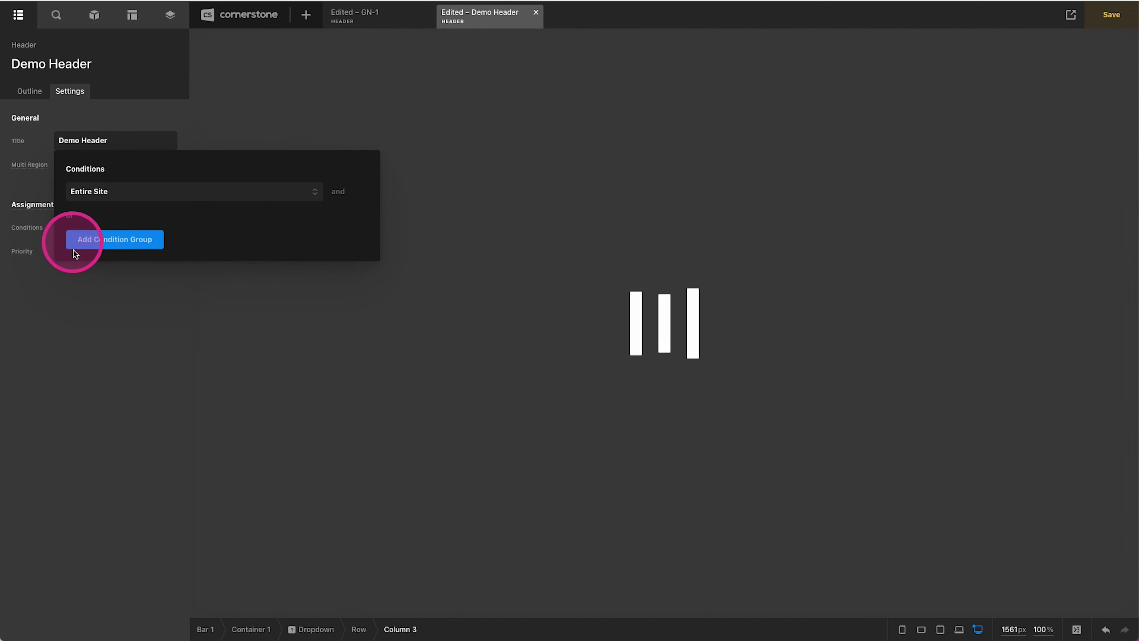
Set the header's priority to -1 and save it
click(73, 278)
click(92, 254)
text(-1)
click(109, 325)
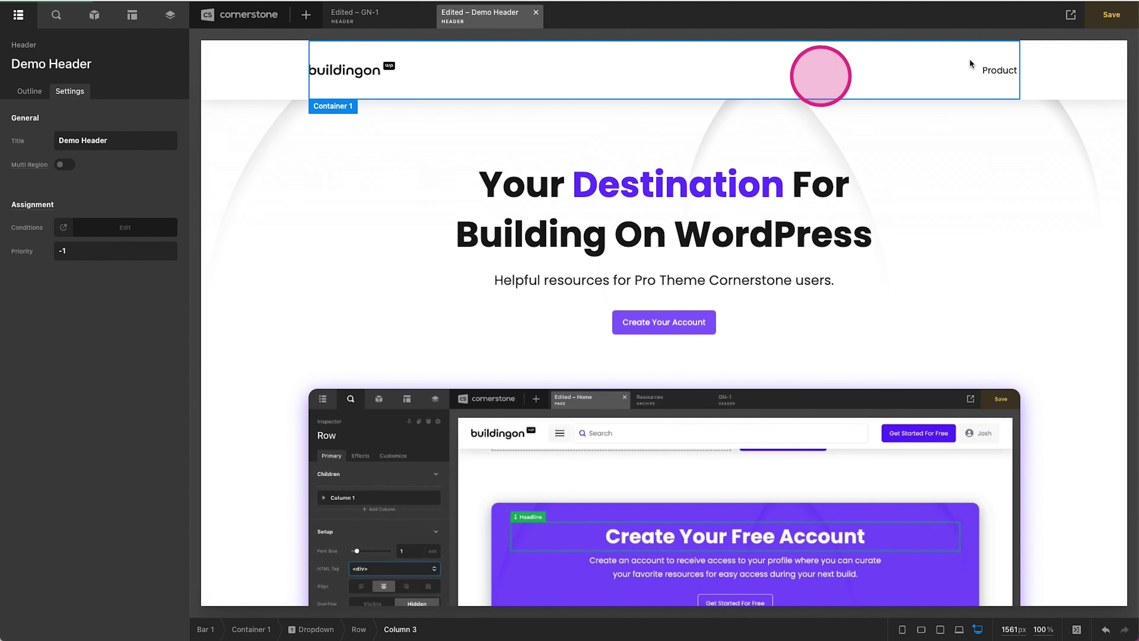
click(1111, 14)
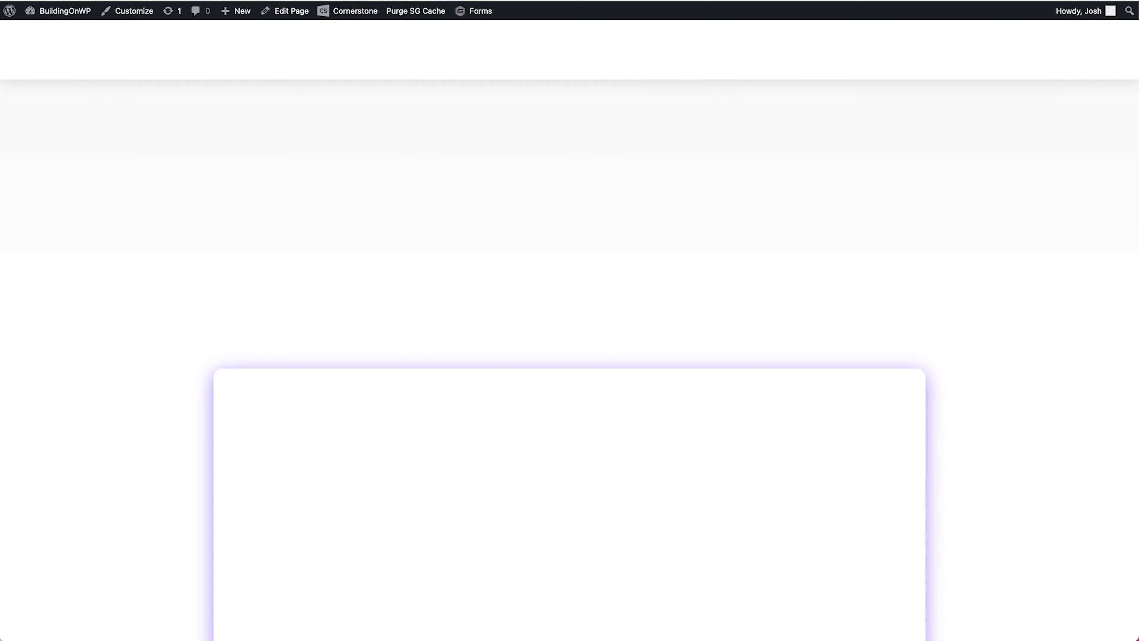
Check the header on the live site, then return to Cornerstone and select the Product dropdown
click(245, 68)
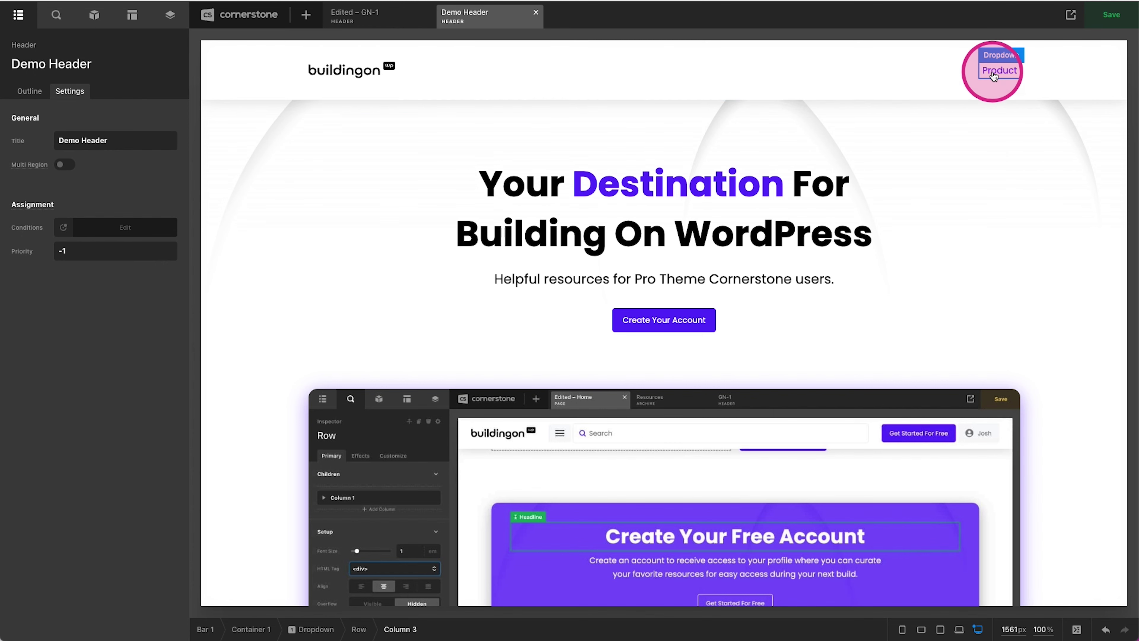
click(994, 75)
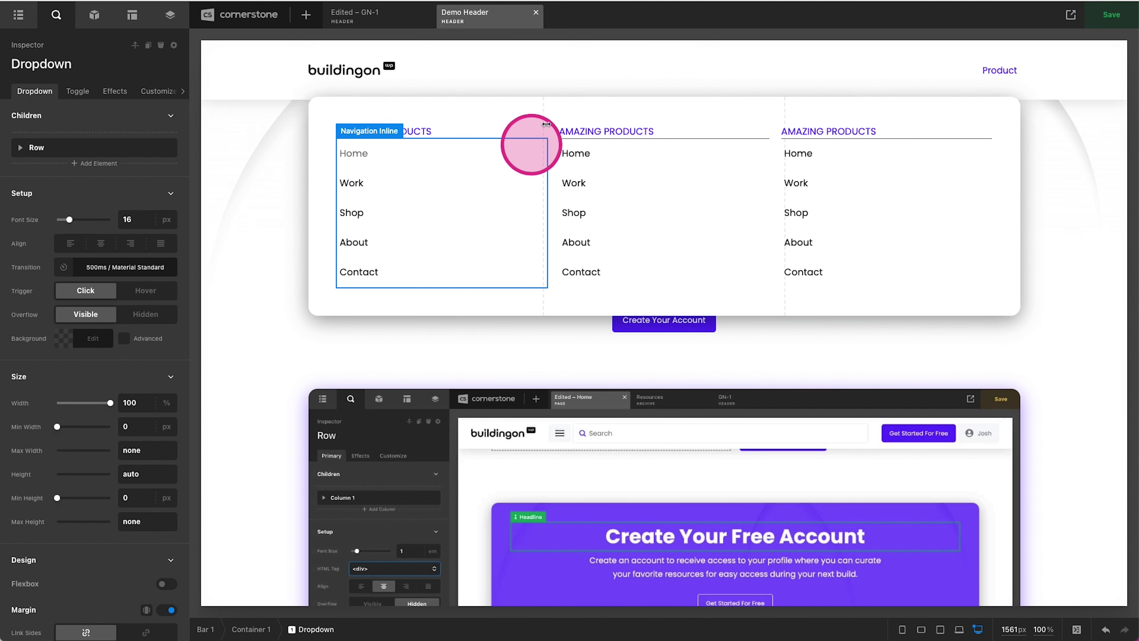
Set the Product dropdown's trigger to Hover, then open the live site to test it
click(78, 91)
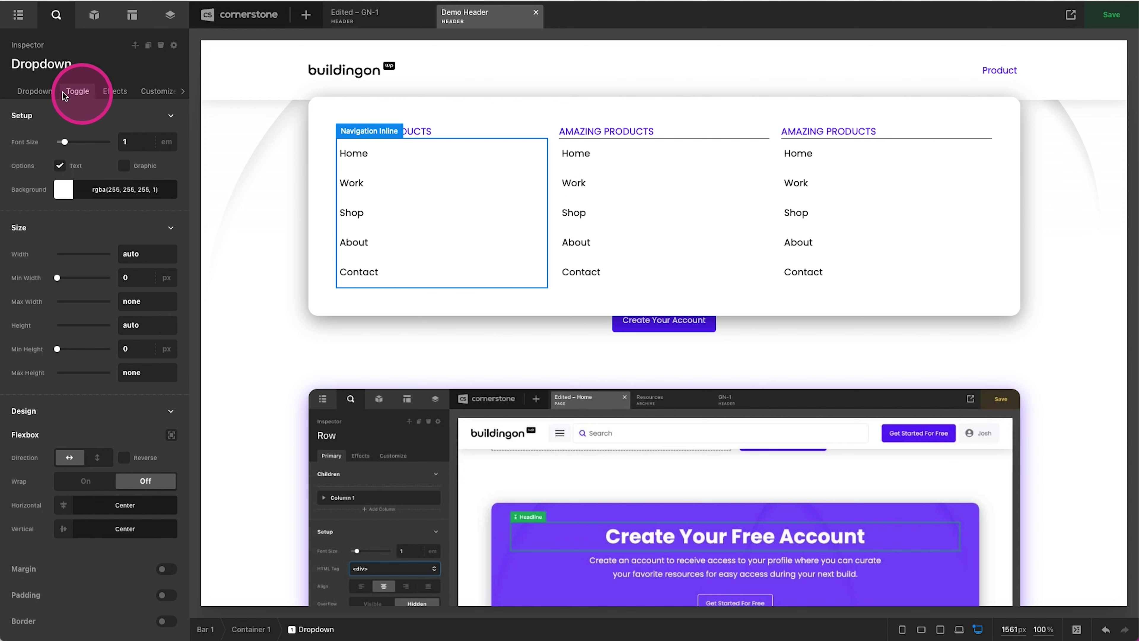
click(27, 92)
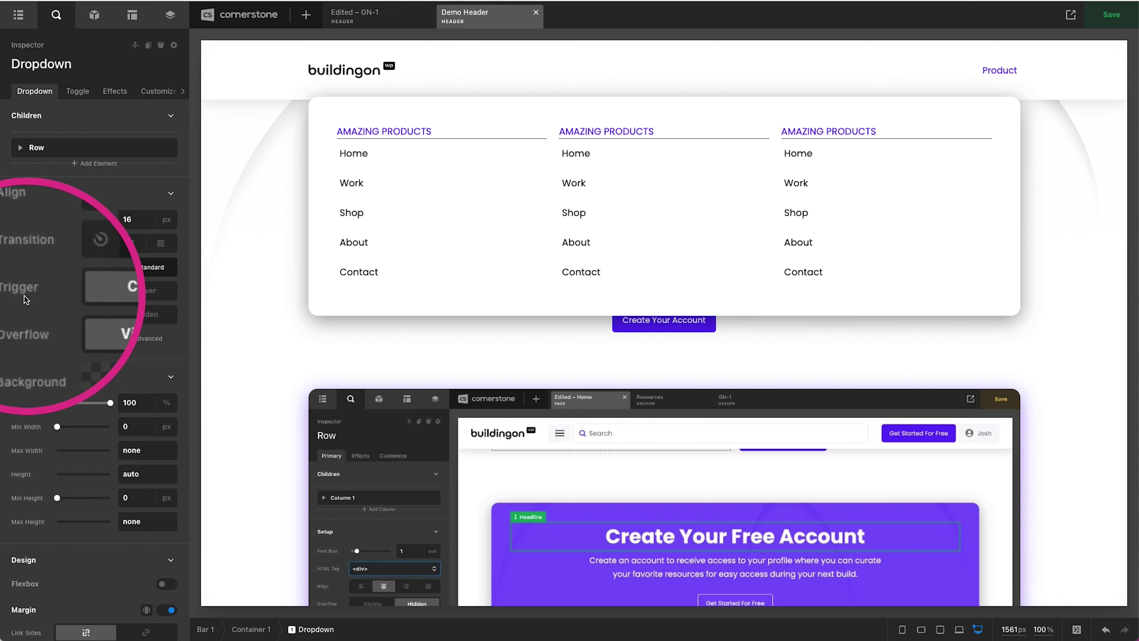
click(154, 296)
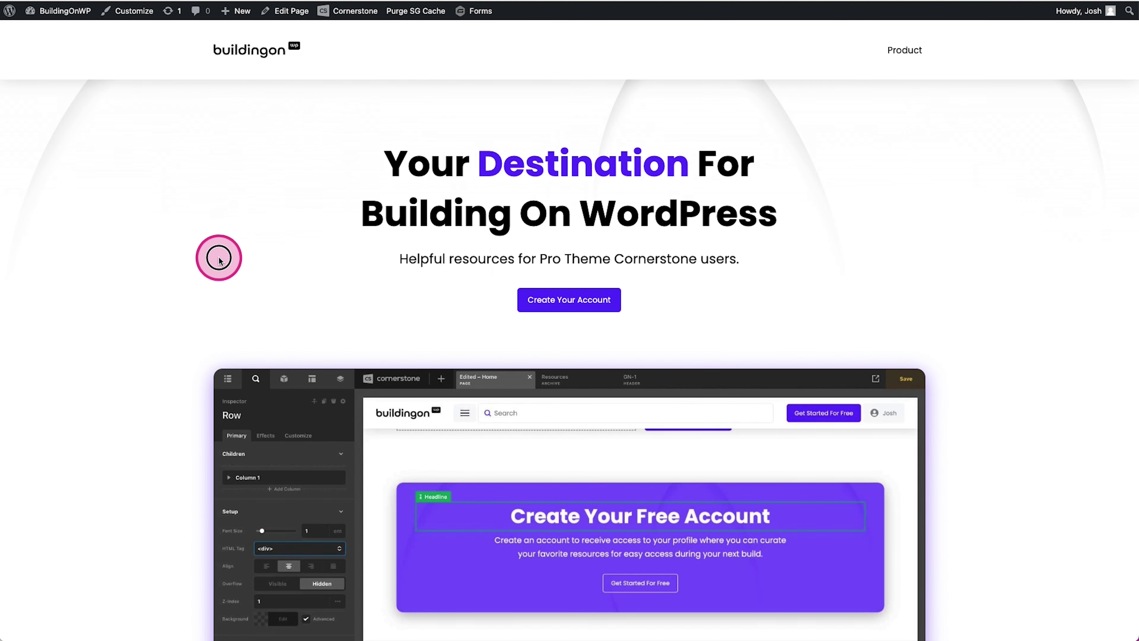
click(219, 261)
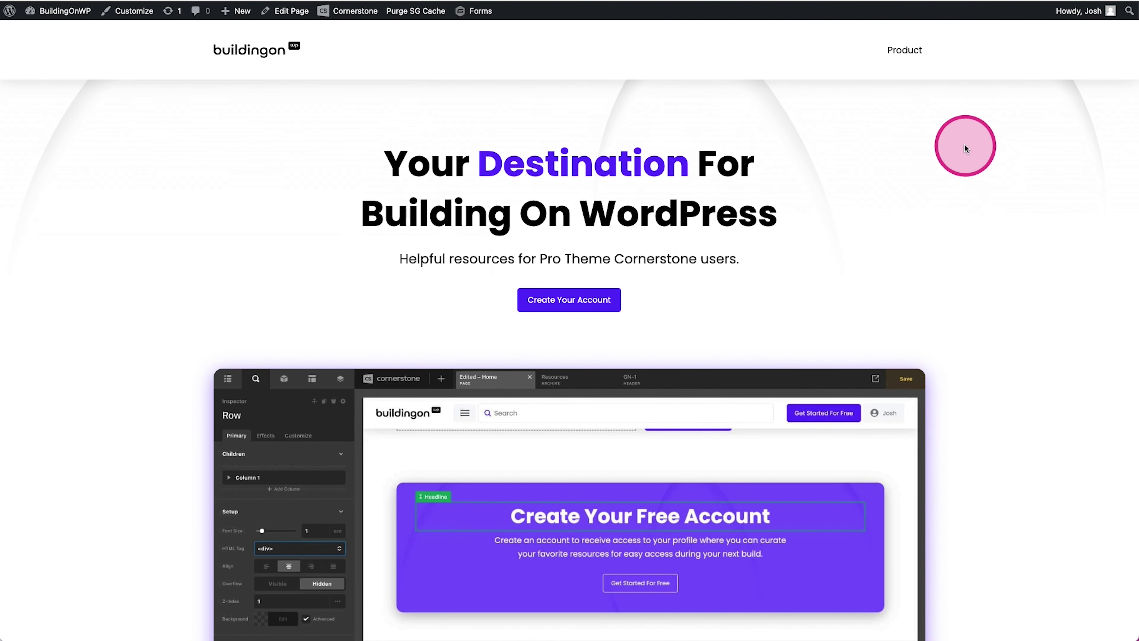
click(906, 51)
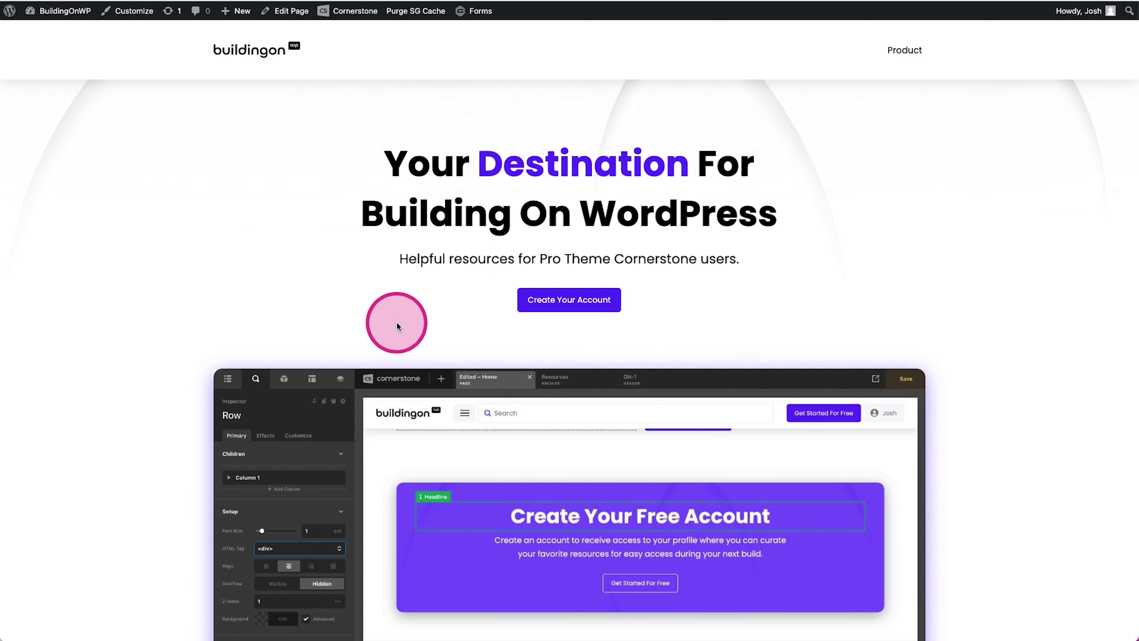
mouse_move(906, 52)
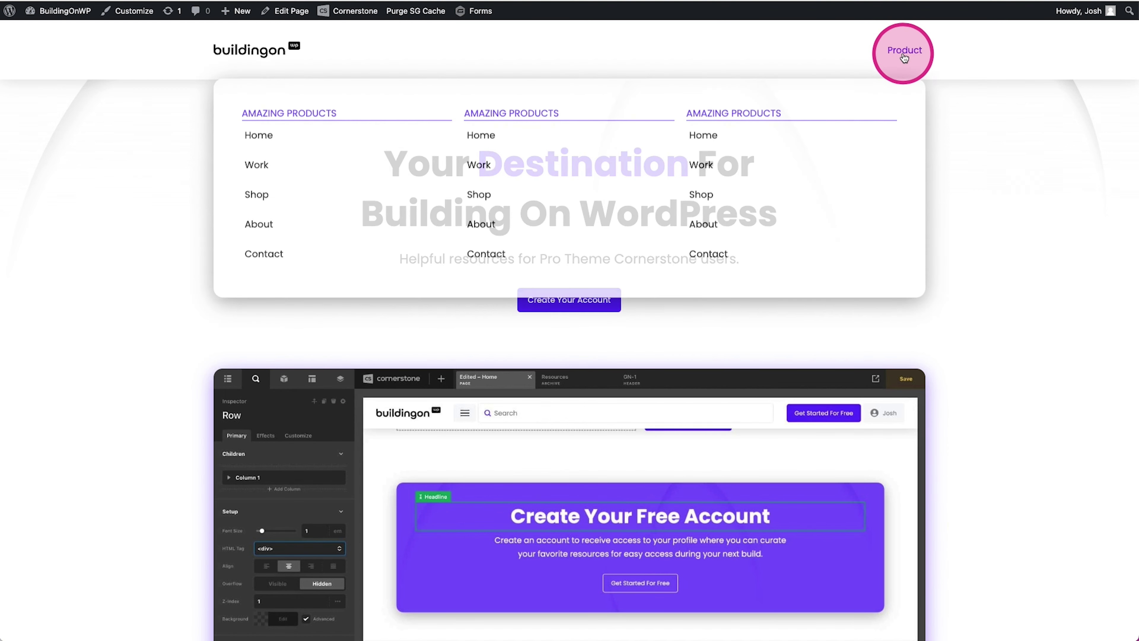